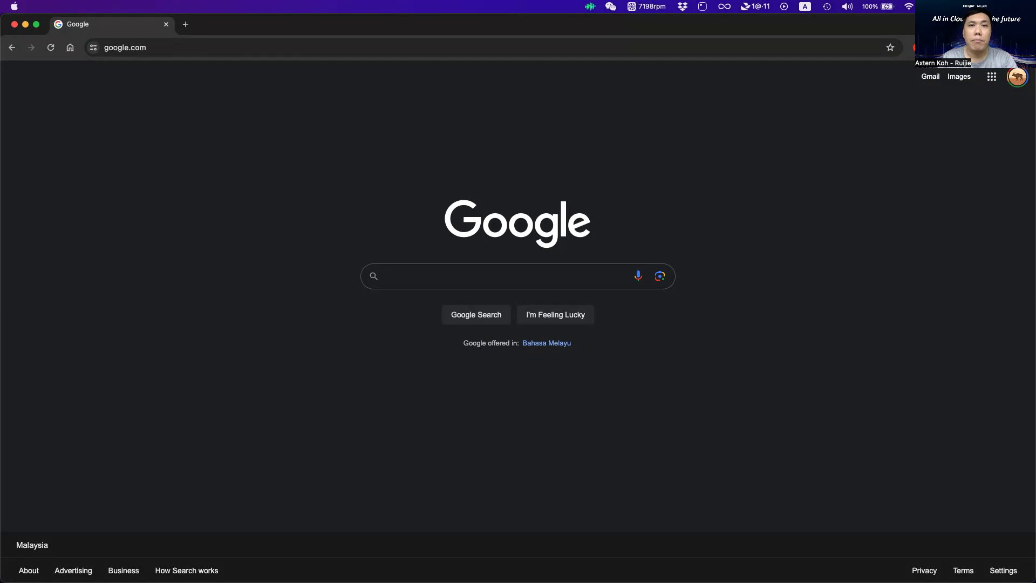
# Step: Go to cloud.ruijienetworks.com and log in to Ruijie Cloud with the saved account credentials
pyautogui.click(410, 49)
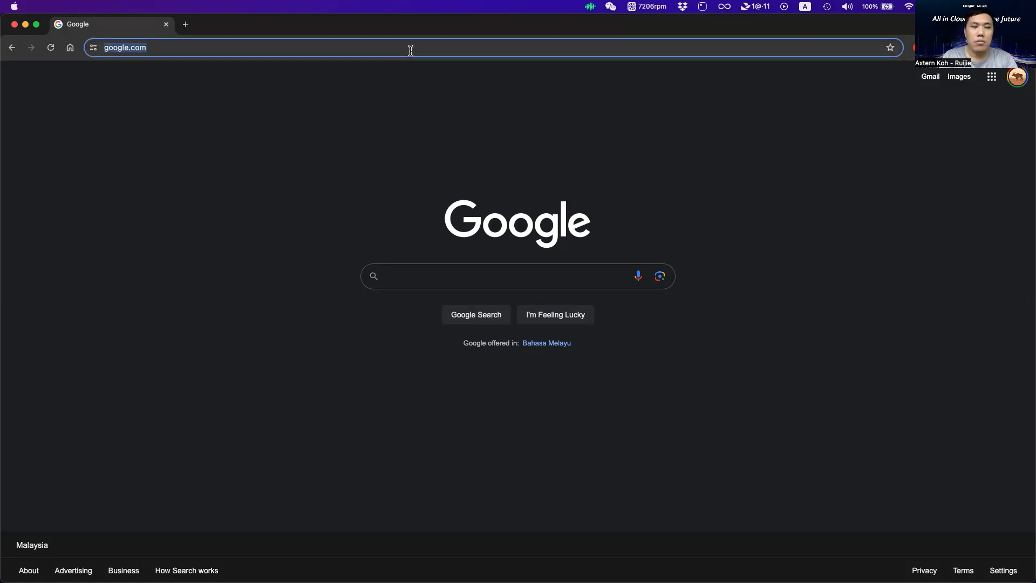
pyautogui.write('cloud.ruijienetworks')
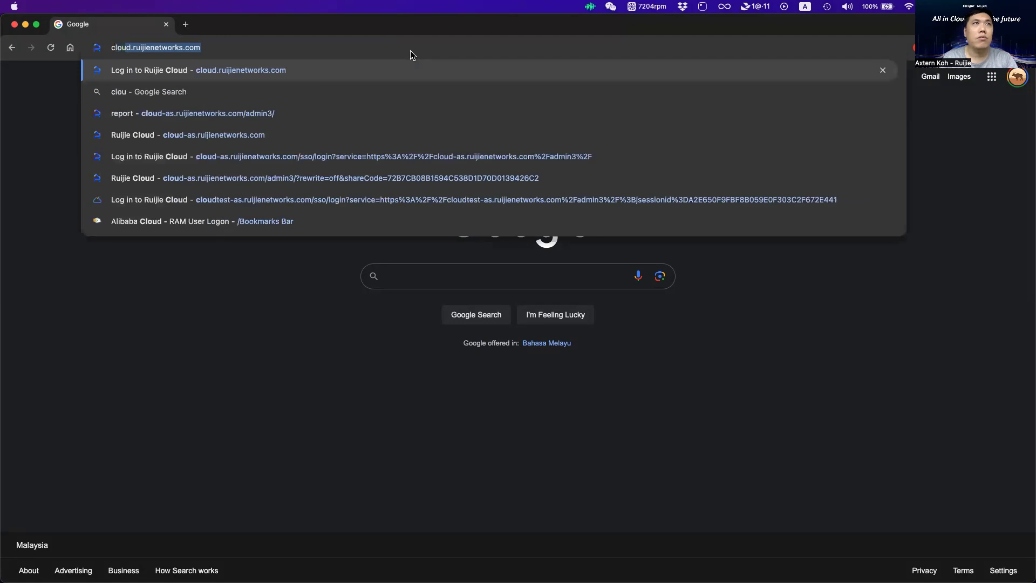
pyautogui.click(381, 68)
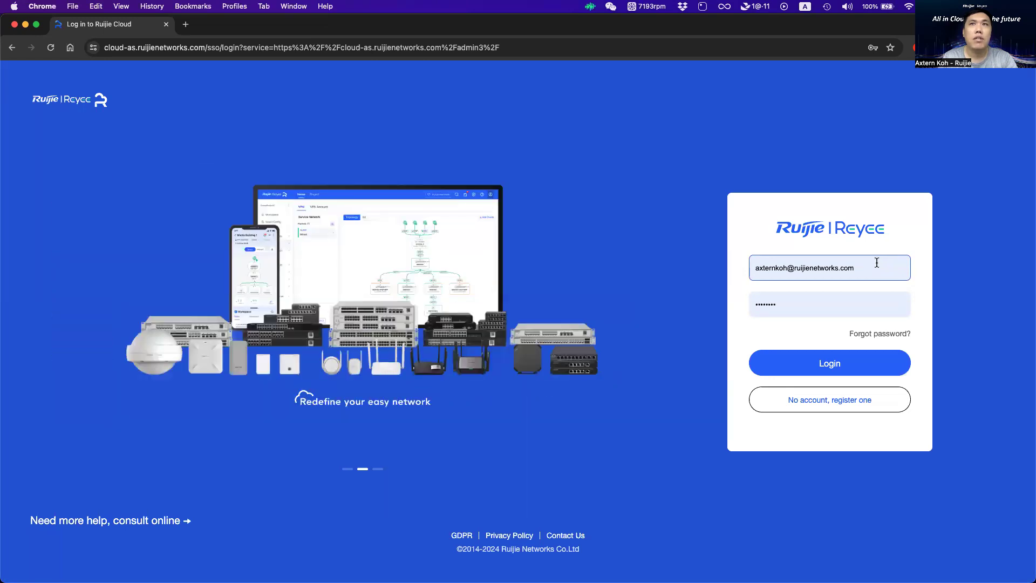
pyautogui.click(830, 359)
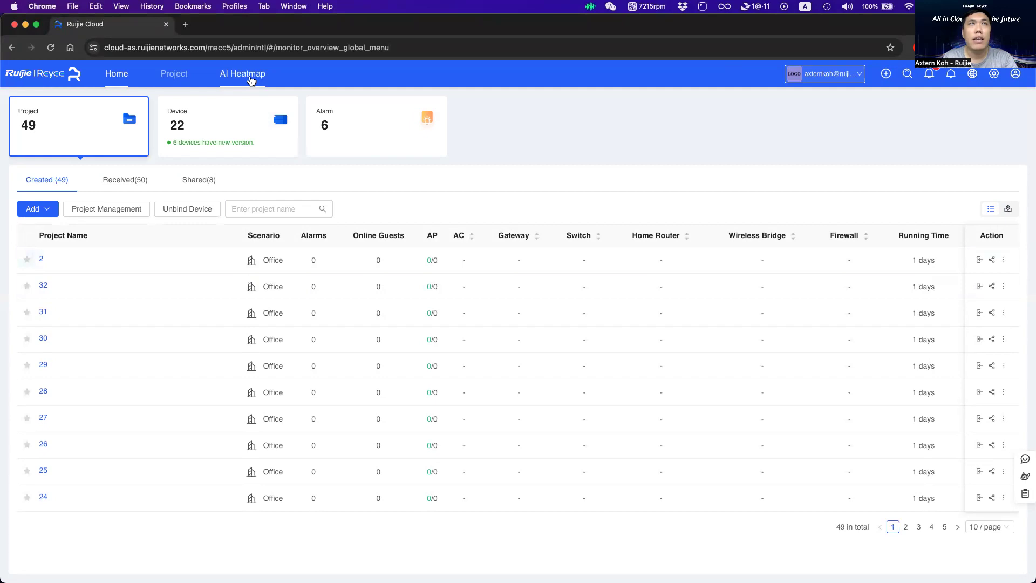
# Step: Open AI Heatmap and create a BOM named ABC with the Office scenario
pyautogui.click(250, 80)
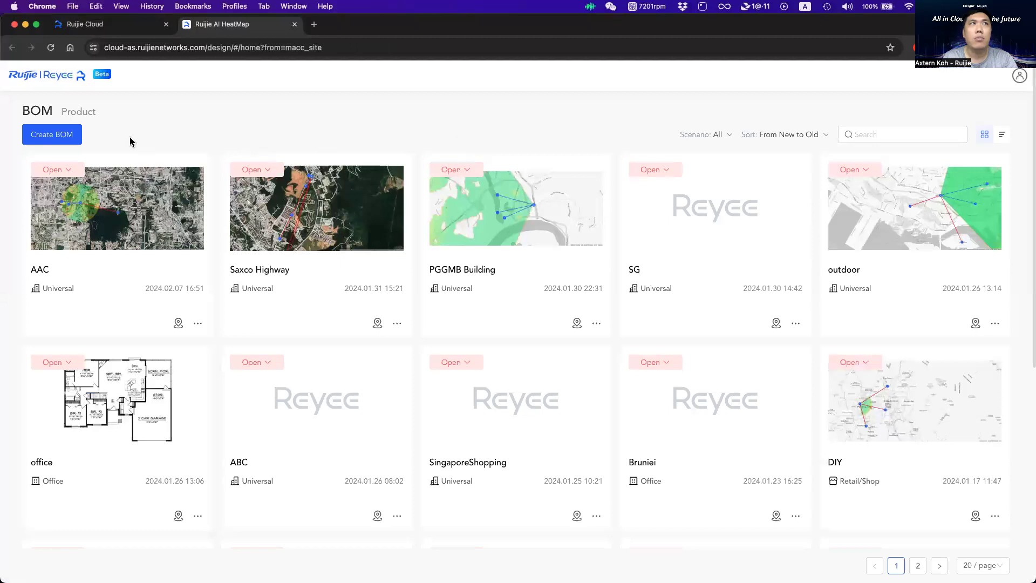
pyautogui.click(49, 138)
pyautogui.click(559, 229)
pyautogui.write('ABC')
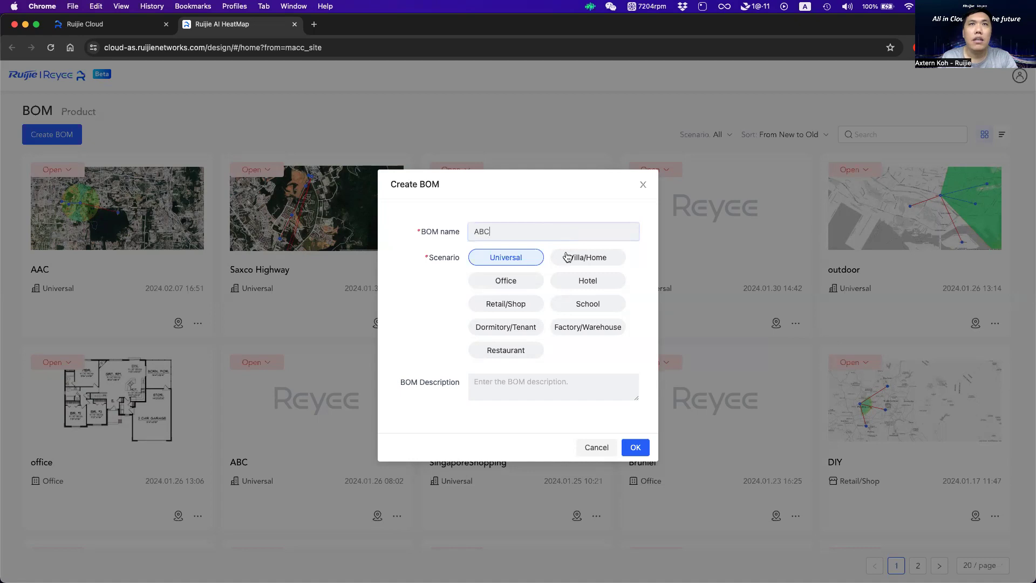
pyautogui.click(532, 281)
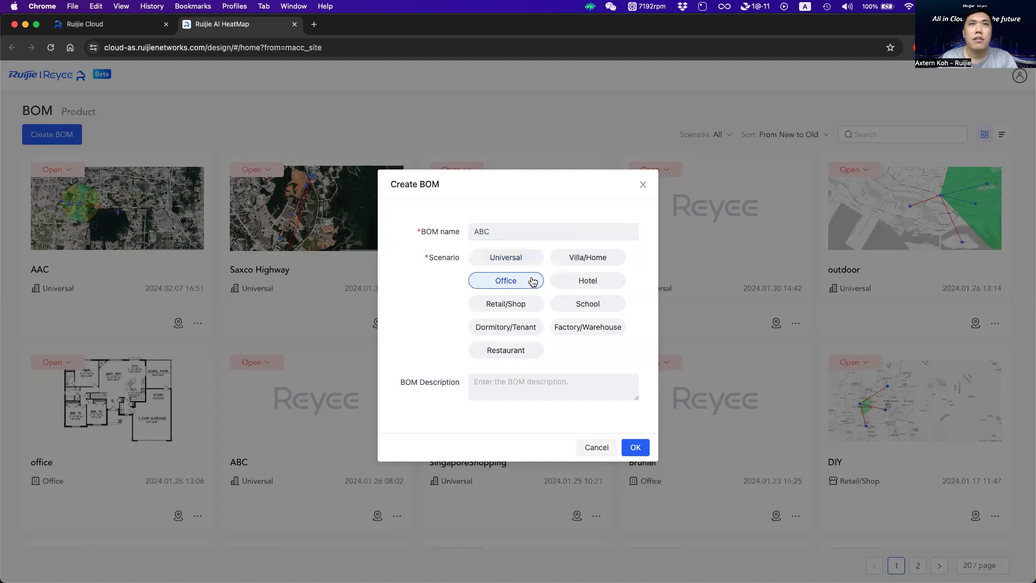
pyautogui.click(635, 447)
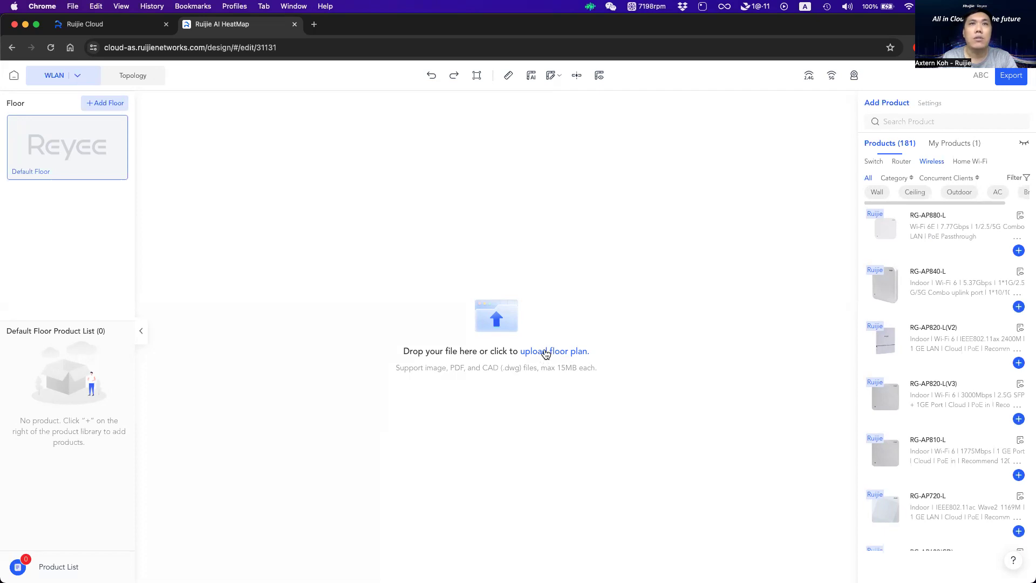
# Step: Choose floor plan.jpg from the Desktop folder as the default floor's plan to upload
pyautogui.click(625, 337)
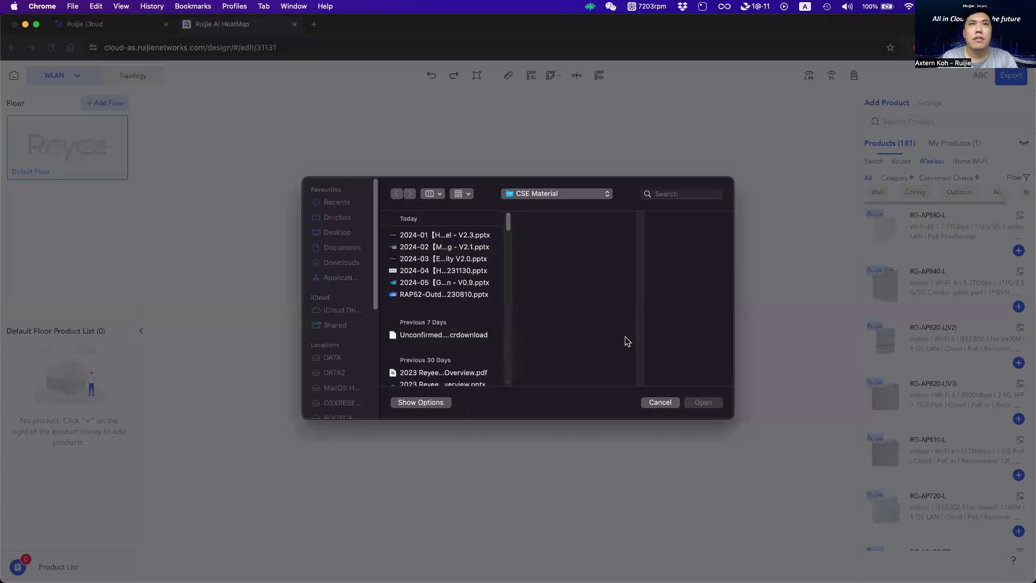
pyautogui.click(319, 237)
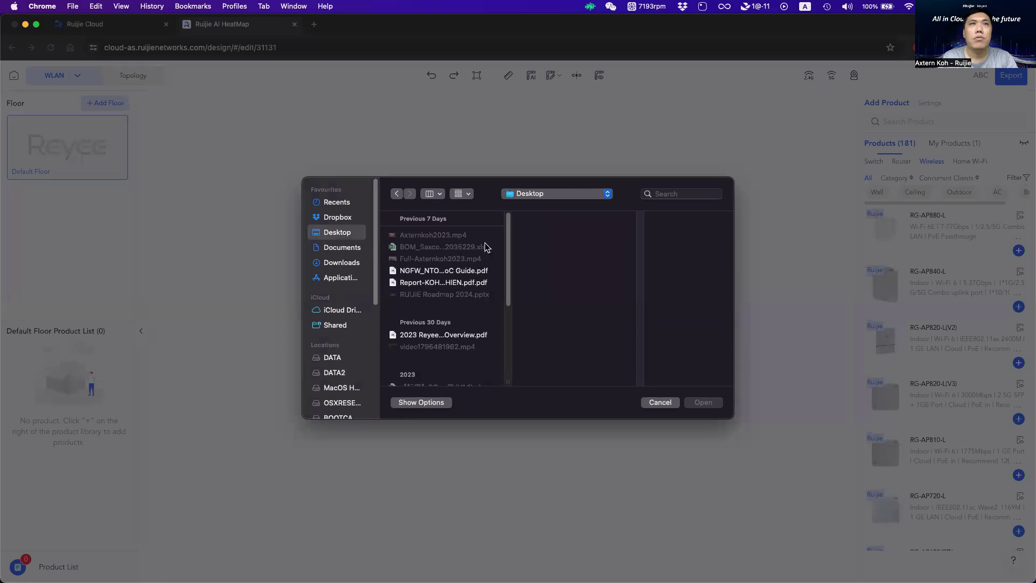
pyautogui.moveTo(507, 247); pyautogui.dragTo(509, 308)
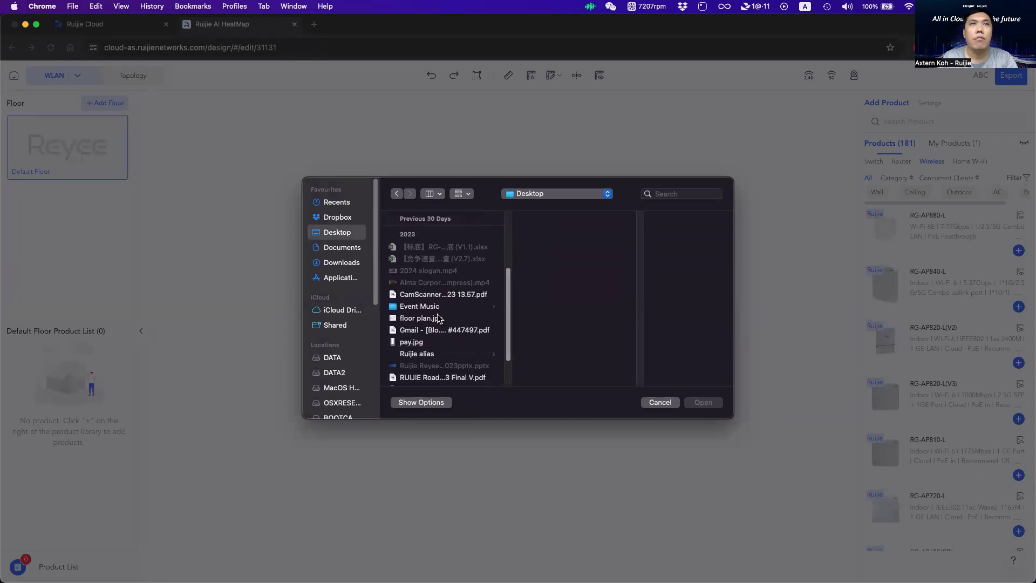
pyautogui.click(426, 321)
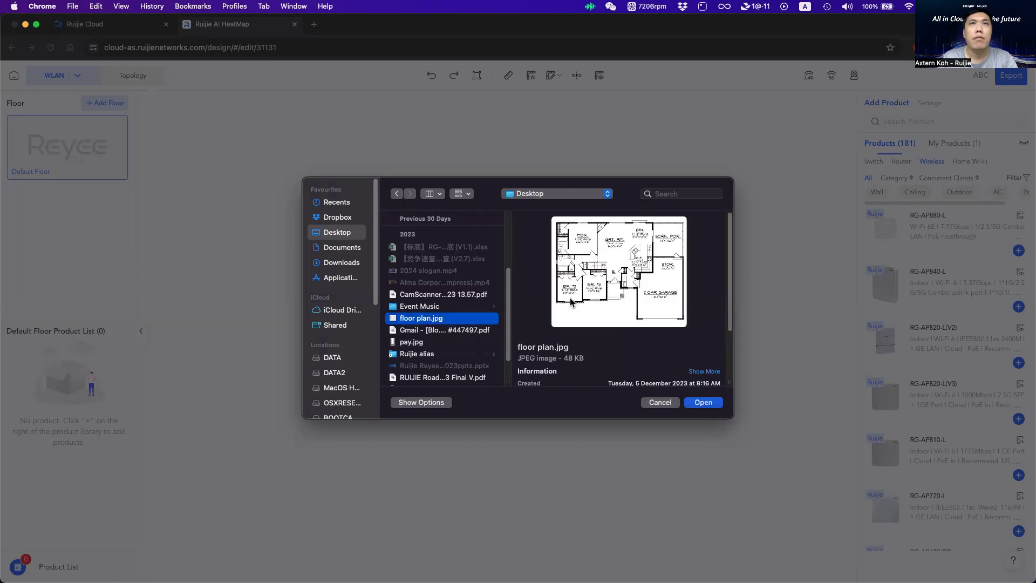
pyautogui.click(703, 402)
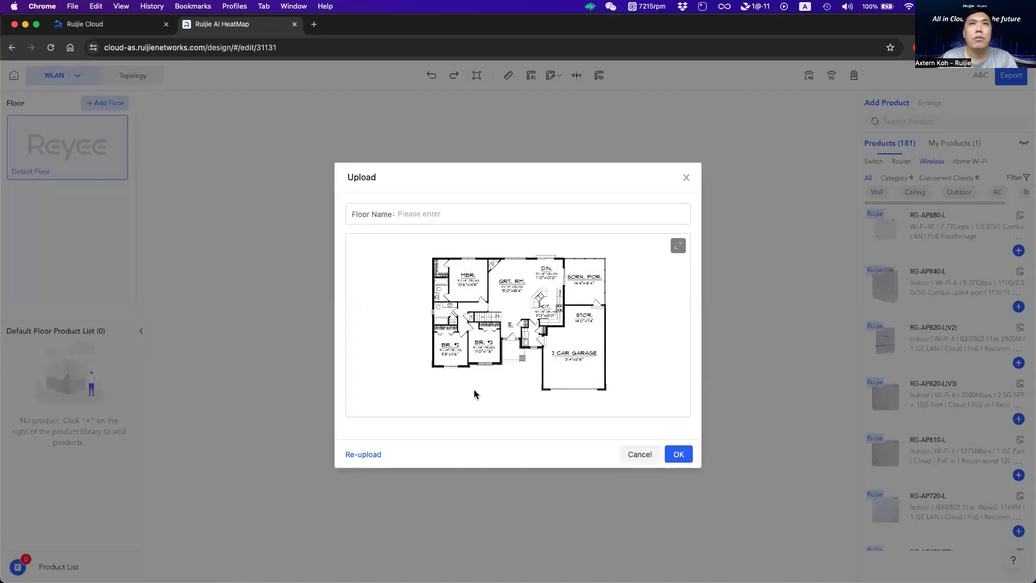
# Step: Name the uploaded floor GroundFloor and complete the upload
pyautogui.click(468, 212)
pyautogui.write('Ground')
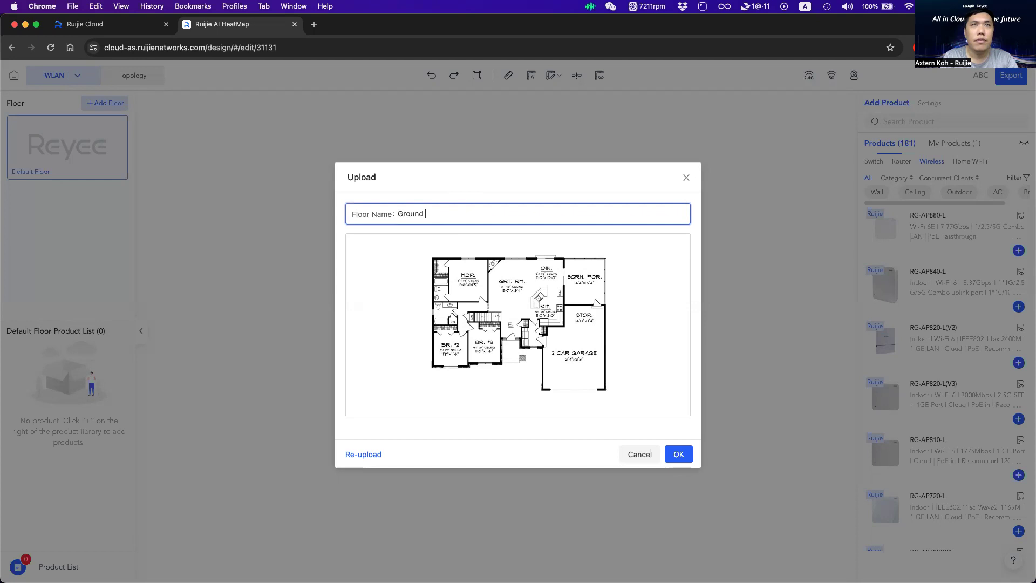
pyautogui.press('BackSpace')
pyautogui.write('Floor')
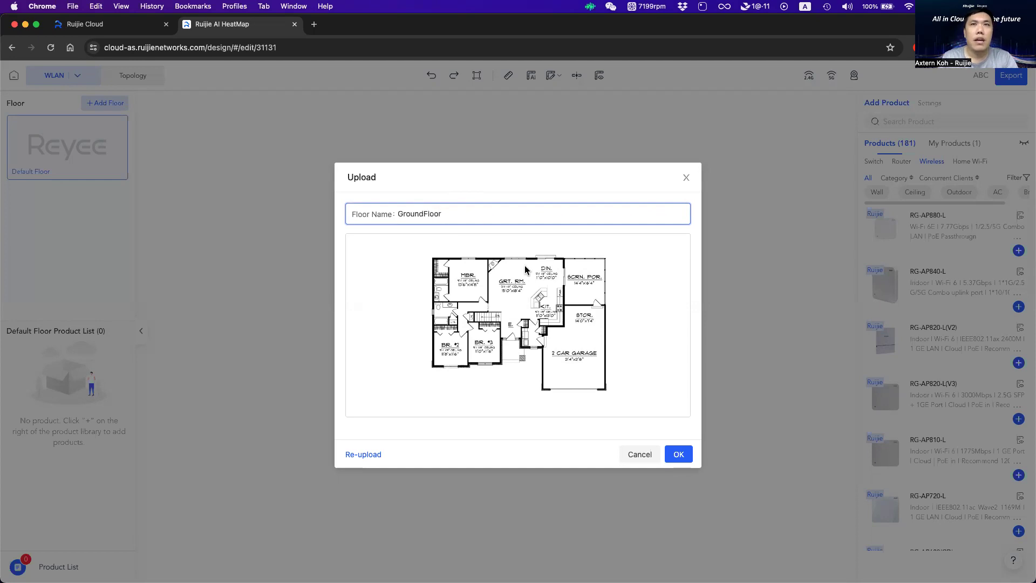
pyautogui.click(678, 454)
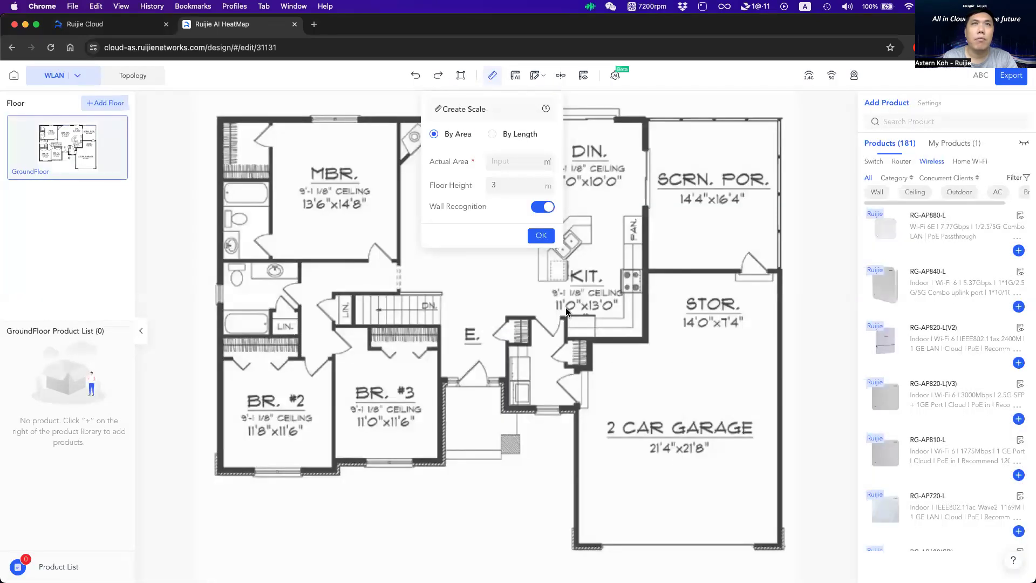
# Step: Create the scale by length across the MBR. door opening, with an actual length of 1.2 m and wall recognition enabled
pyautogui.click(493, 135)
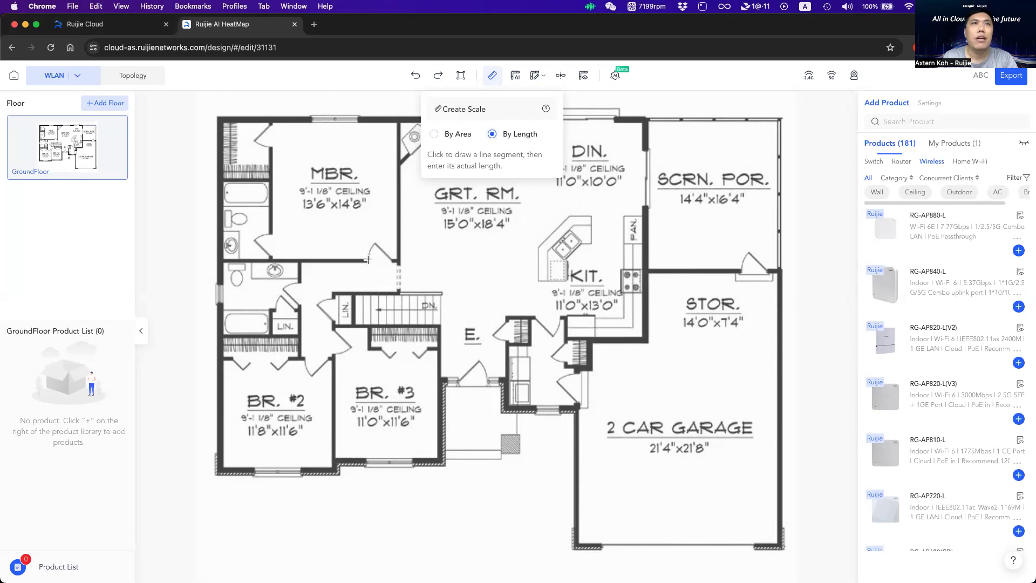
pyautogui.moveTo(368, 261); pyautogui.dragTo(385, 260)
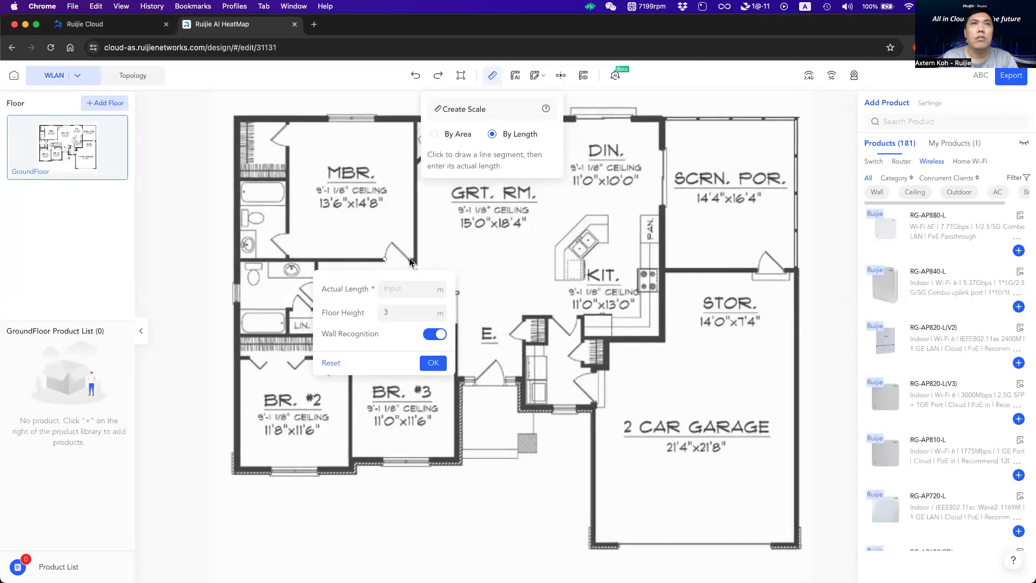
pyautogui.click(330, 363)
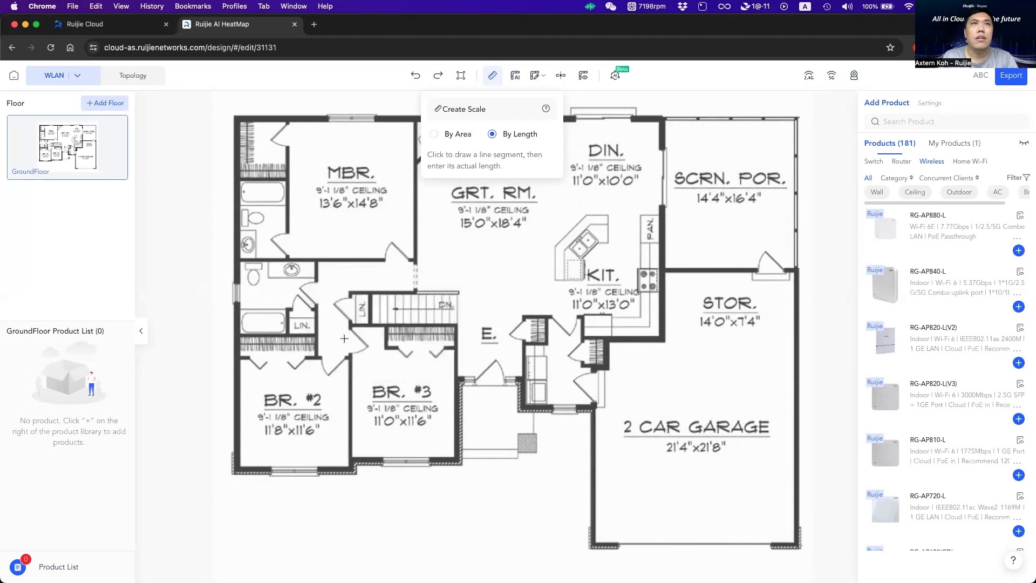
pyautogui.click(385, 259)
pyautogui.click(409, 260)
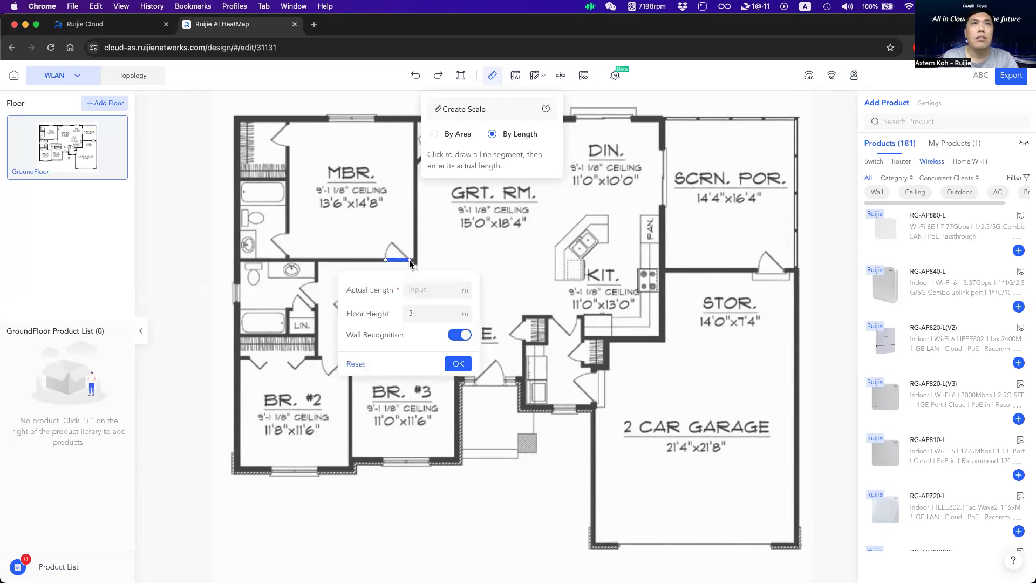
pyautogui.click(426, 289)
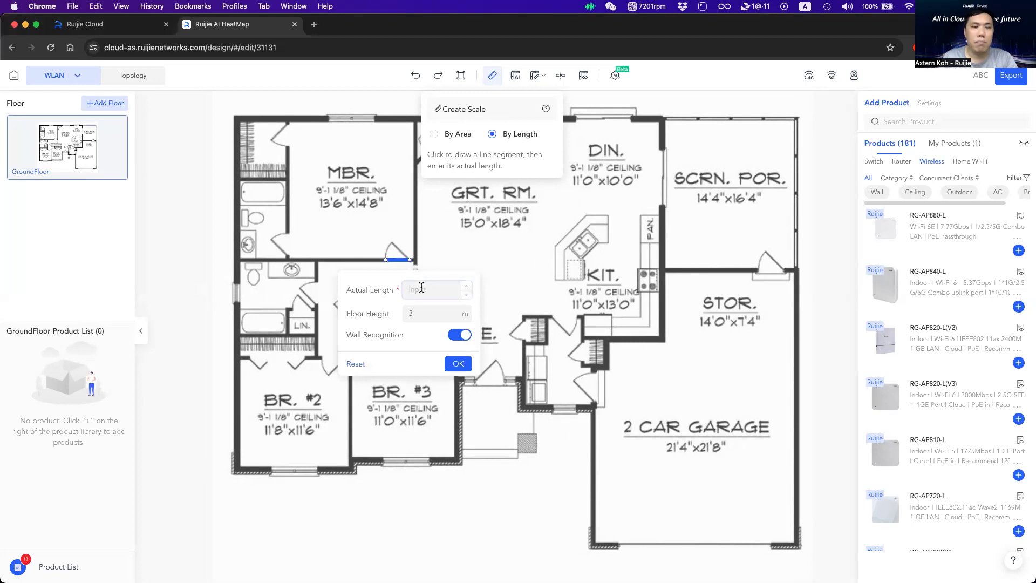
pyautogui.write('1.2')
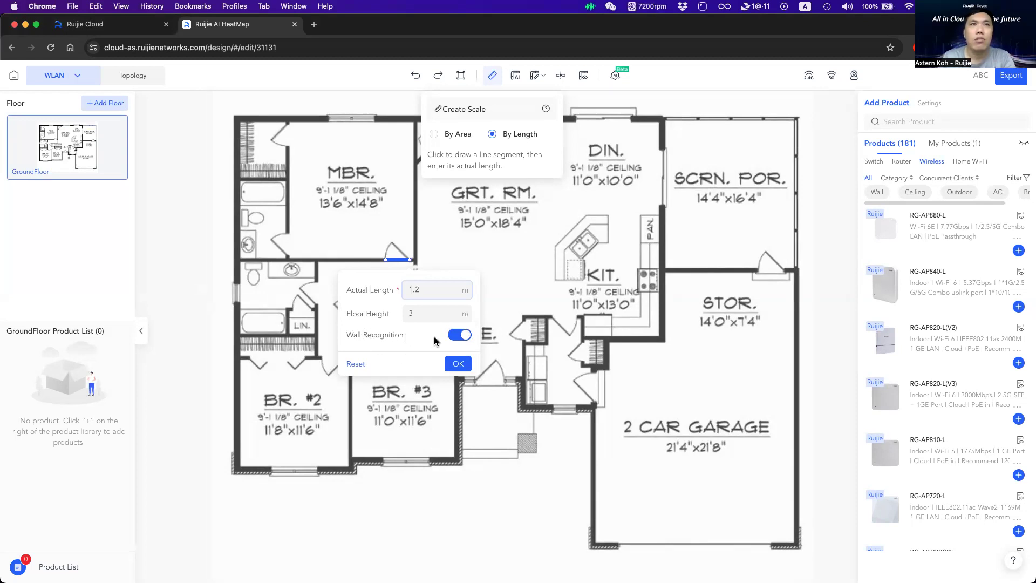
pyautogui.click(456, 364)
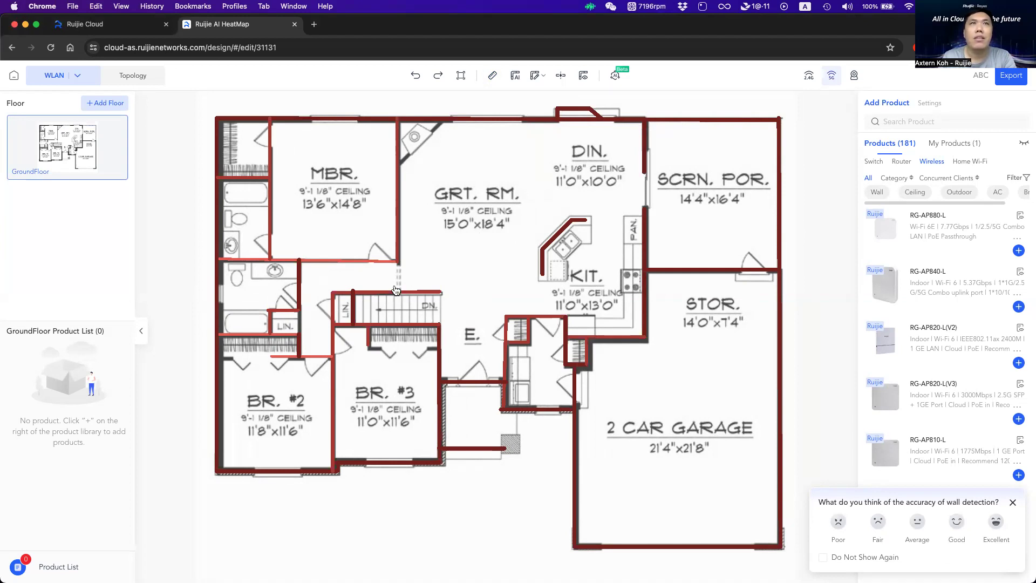
# Step: Examine the wall type attributes of the wall between MBR. and GRT. RM. and the Auto AP Placement description
pyautogui.click(399, 213)
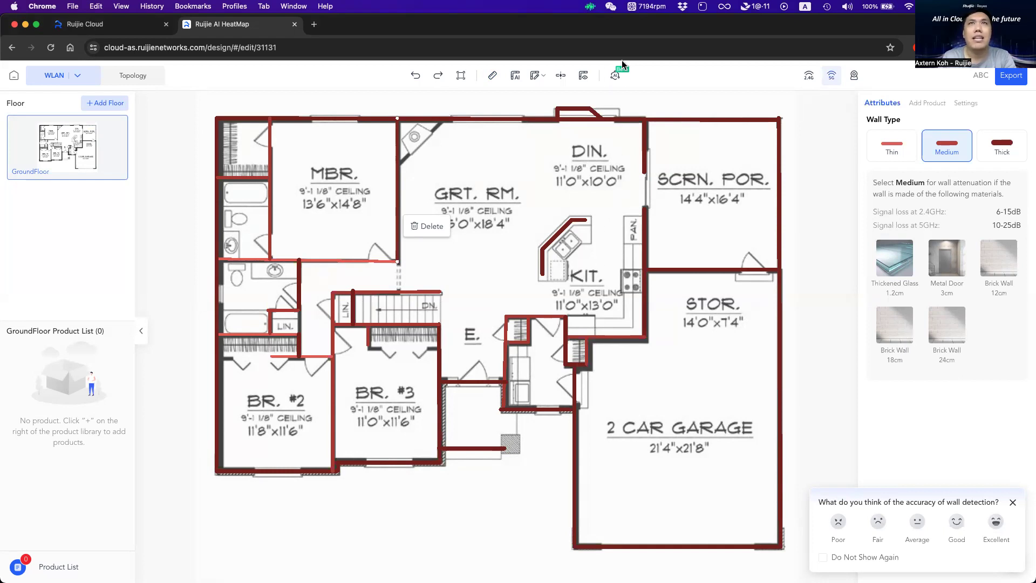
pyautogui.moveTo(618, 80)
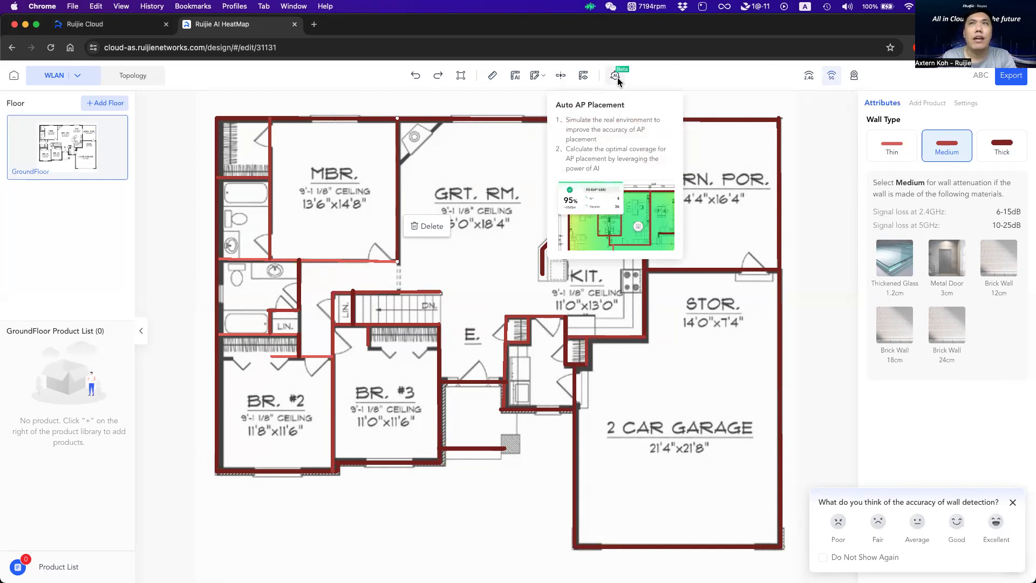
pyautogui.click(776, 105)
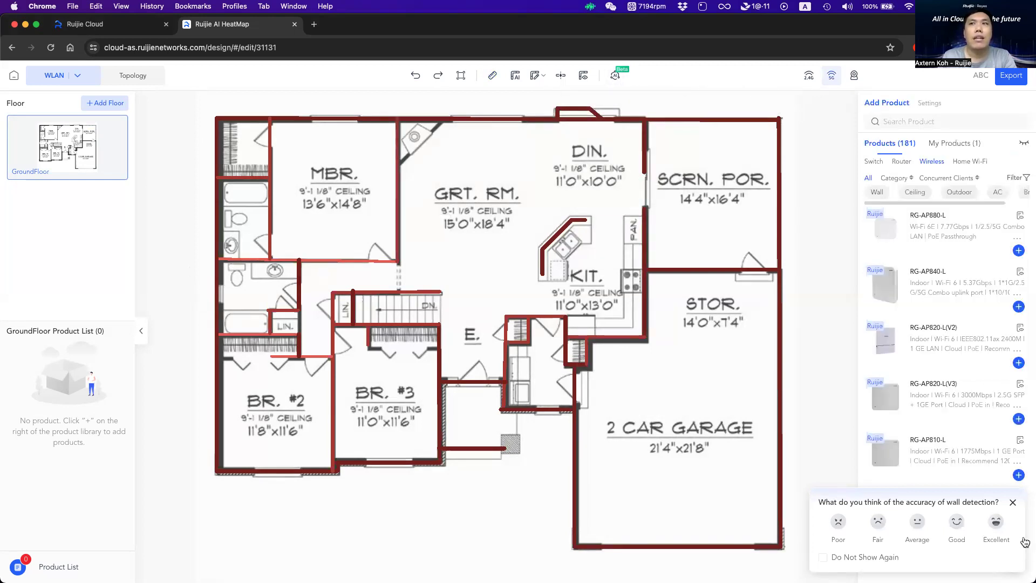
# Step: Dismiss the wall detection survey, run Auto AP Placement on the ground floor and apply the proposed placement map
pyautogui.click(1013, 502)
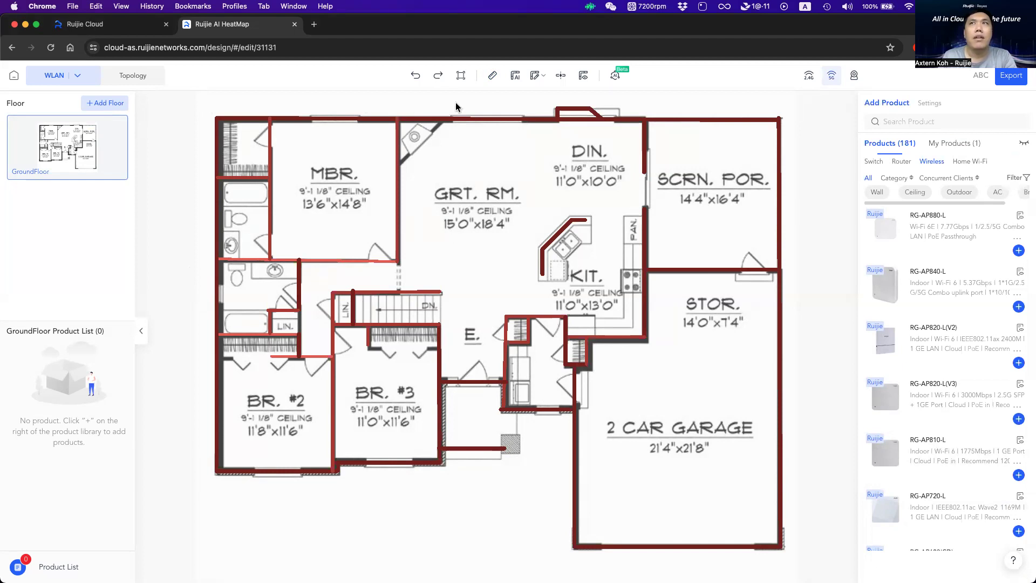
pyautogui.click(615, 76)
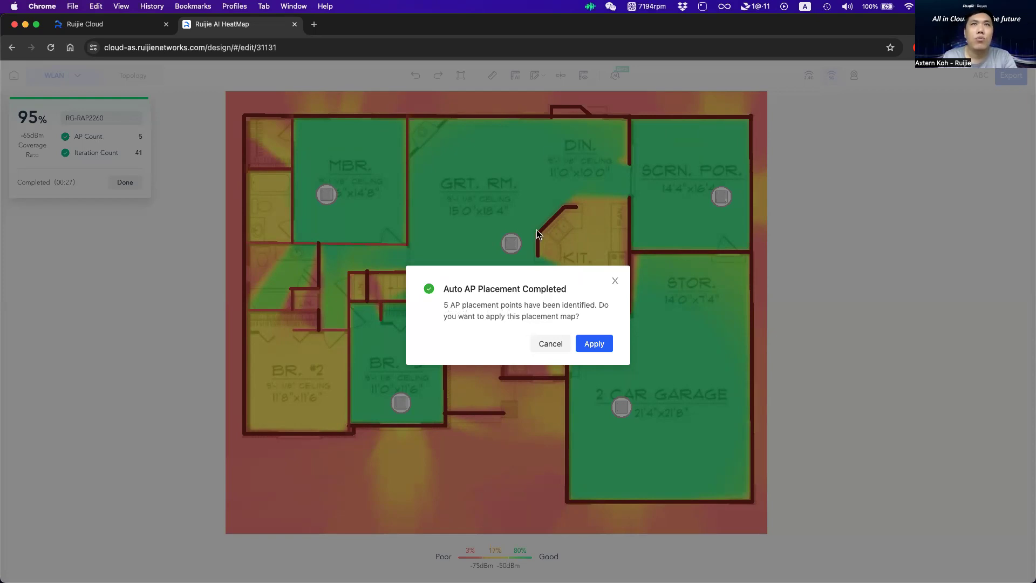
pyautogui.click(605, 346)
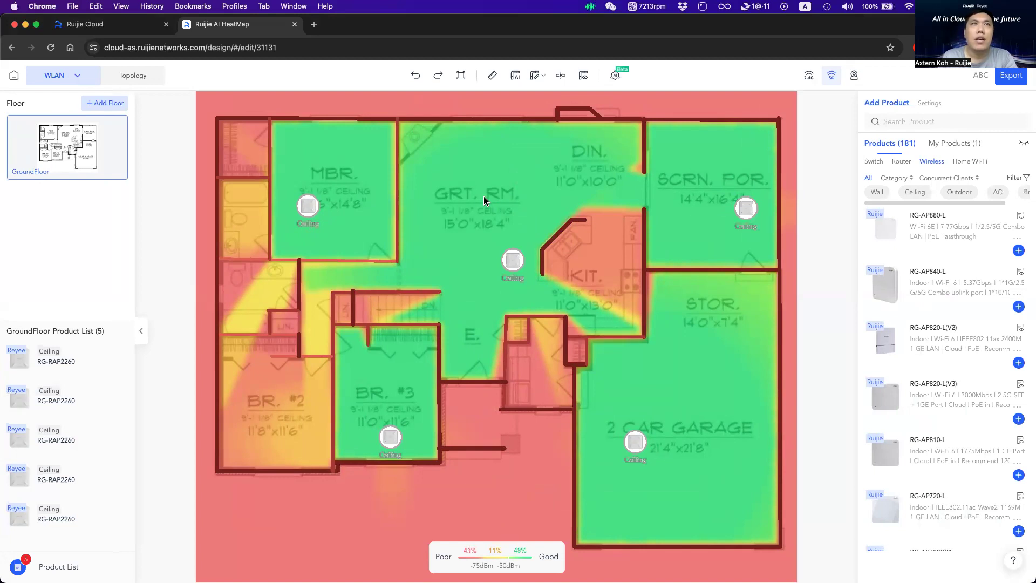
# Step: Inspect the model and attributes of the access point placed in the MBR. room
pyautogui.rightClick(308, 209)
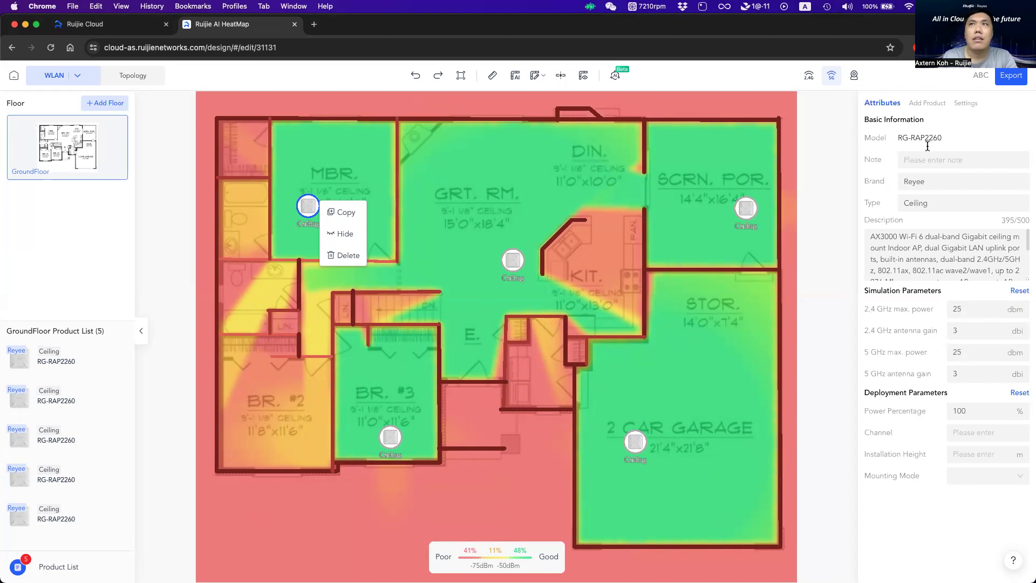
pyautogui.click(388, 186)
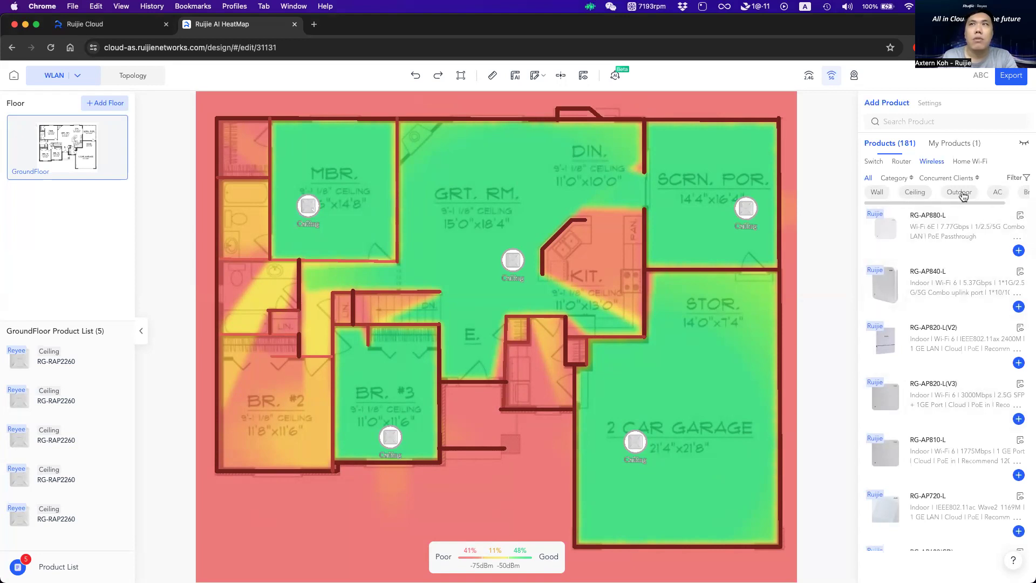
# Step: Search the product library for 2260 and add one more RG-RAP2260 access point to the floor plan
pyautogui.scroll(-3, 959, 345)
pyautogui.scroll(-2, 959, 346)
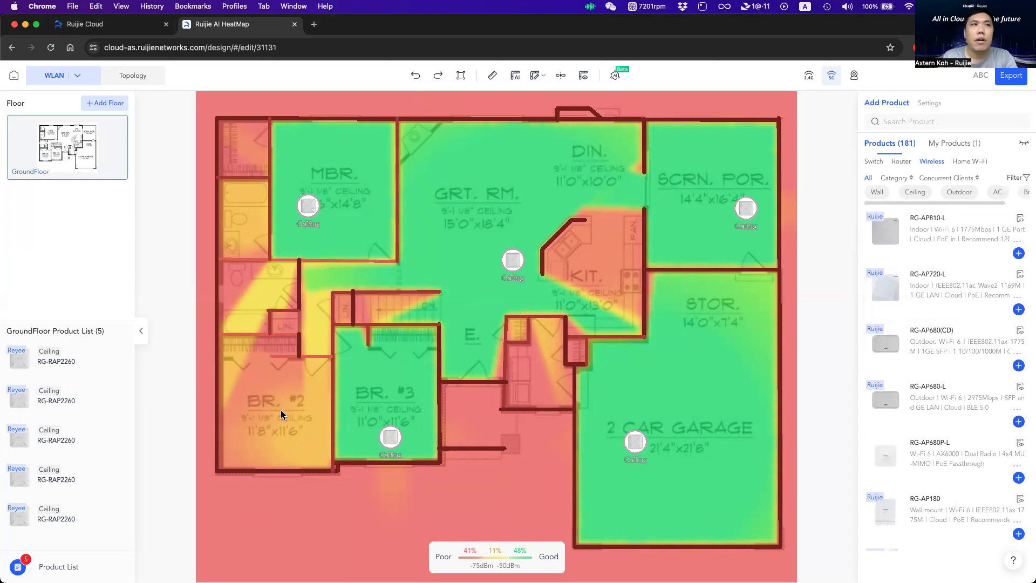
pyautogui.click(930, 119)
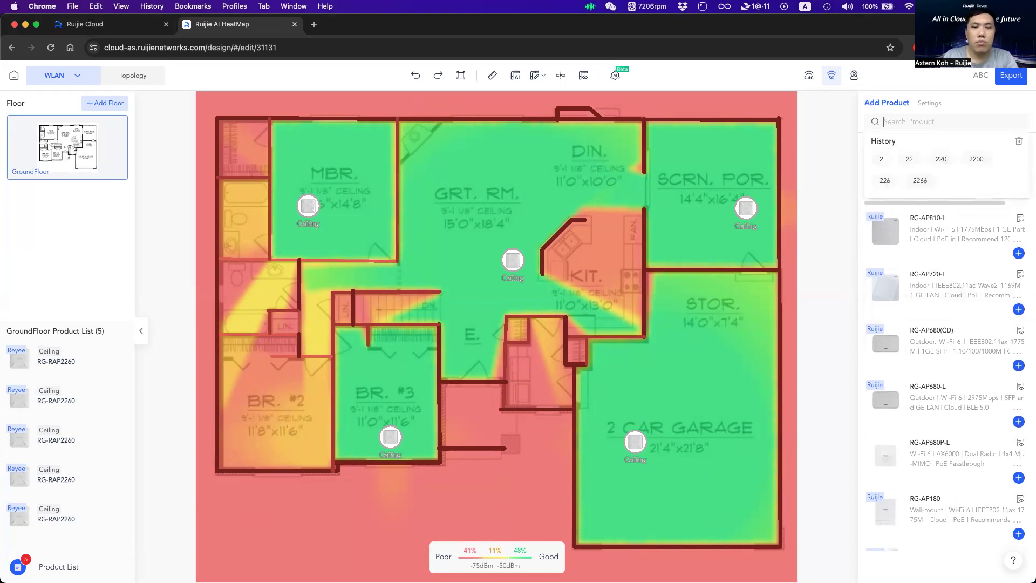
pyautogui.write('2260')
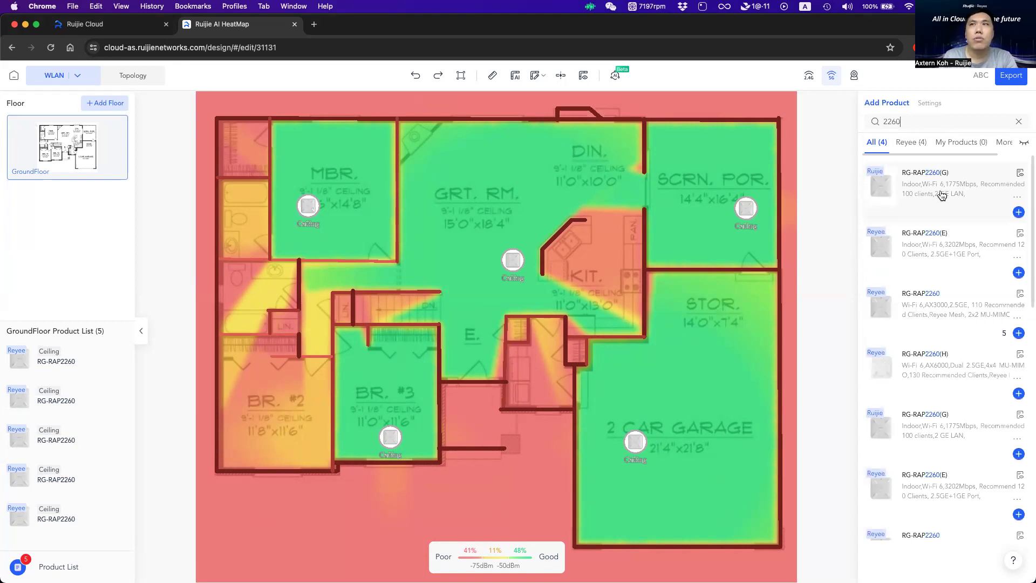
pyautogui.click(1018, 333)
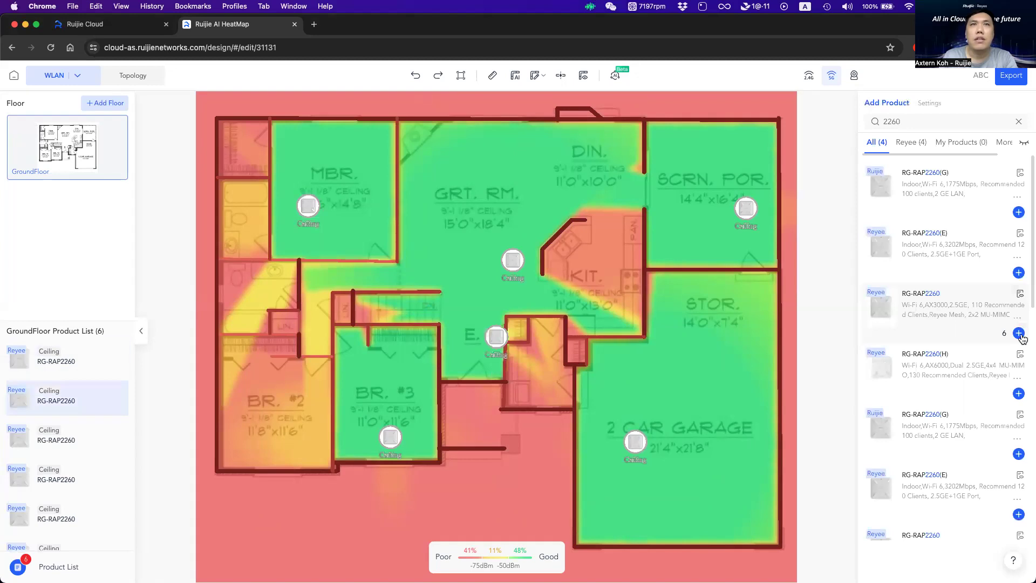
# Step: Add another RG-RAP2260 and position the two unplaced access points in the bathroom beside MBR. and in BR. #2
pyautogui.click(1020, 334)
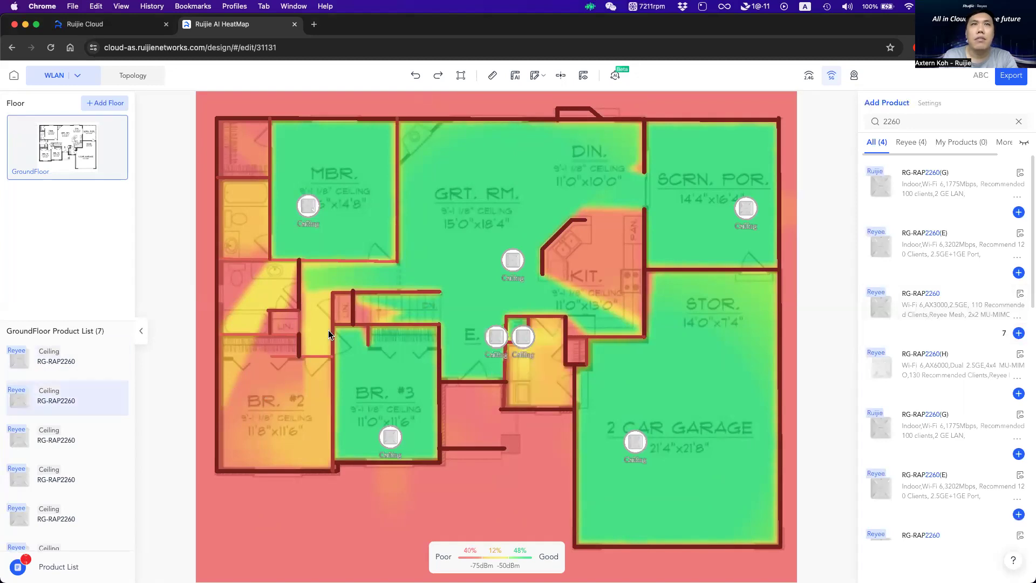
pyautogui.moveTo(494, 339); pyautogui.dragTo(228, 187)
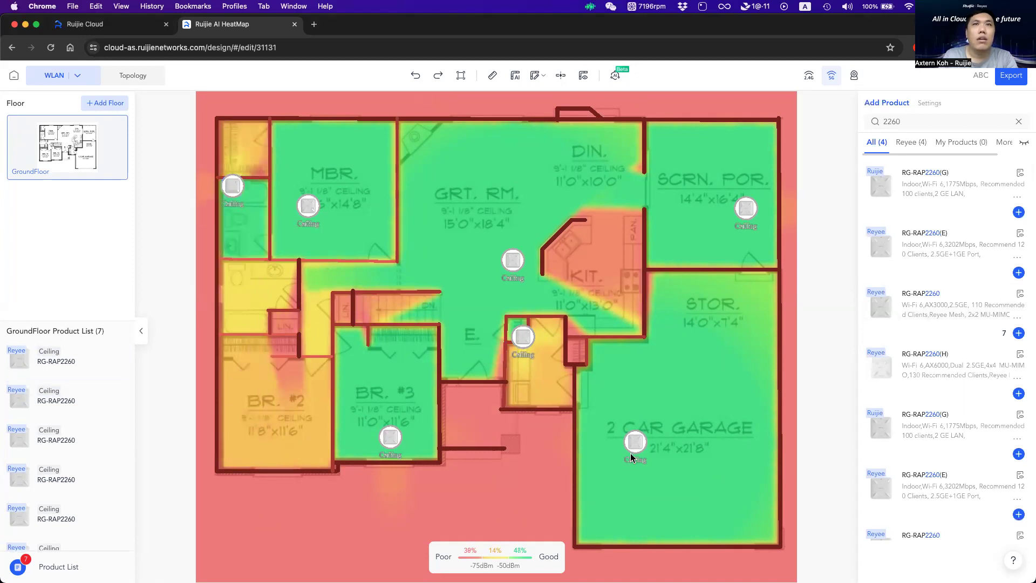
pyautogui.click(521, 345)
pyautogui.moveTo(521, 346); pyautogui.dragTo(239, 360)
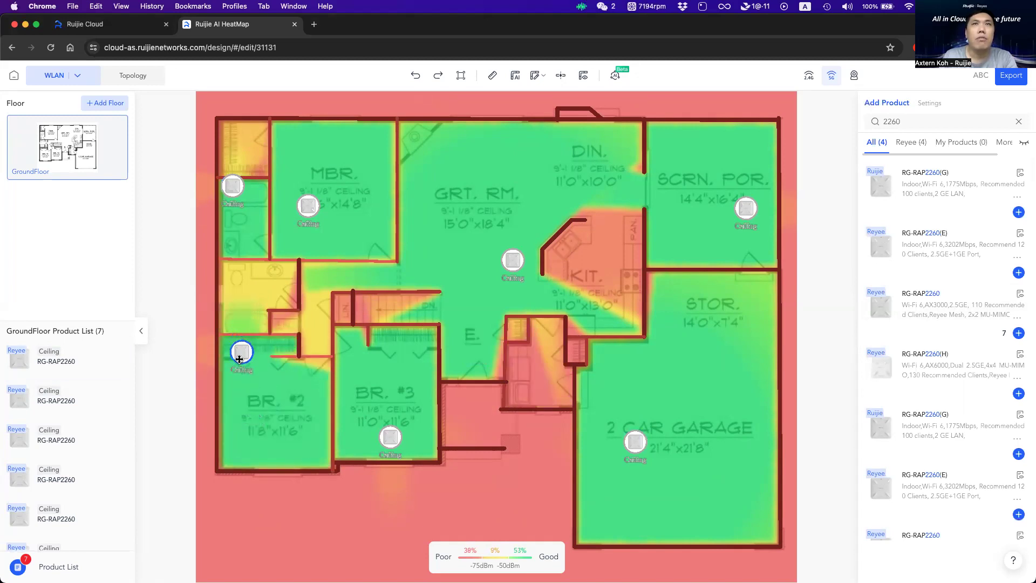
pyautogui.click(440, 278)
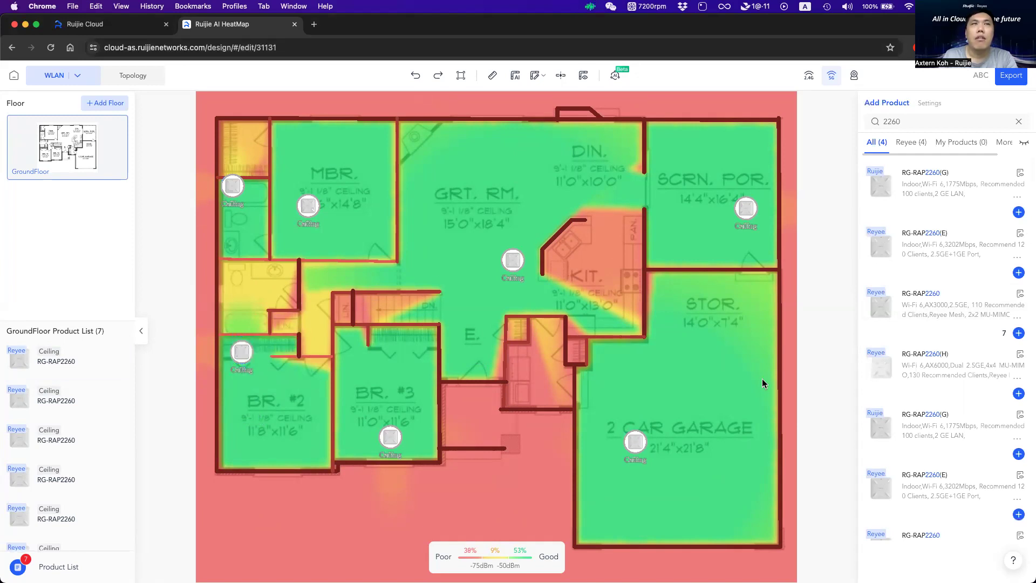
# Step: Display the 2.4 GHz signal heatmap to check the ground floor's coverage
pyautogui.click(812, 77)
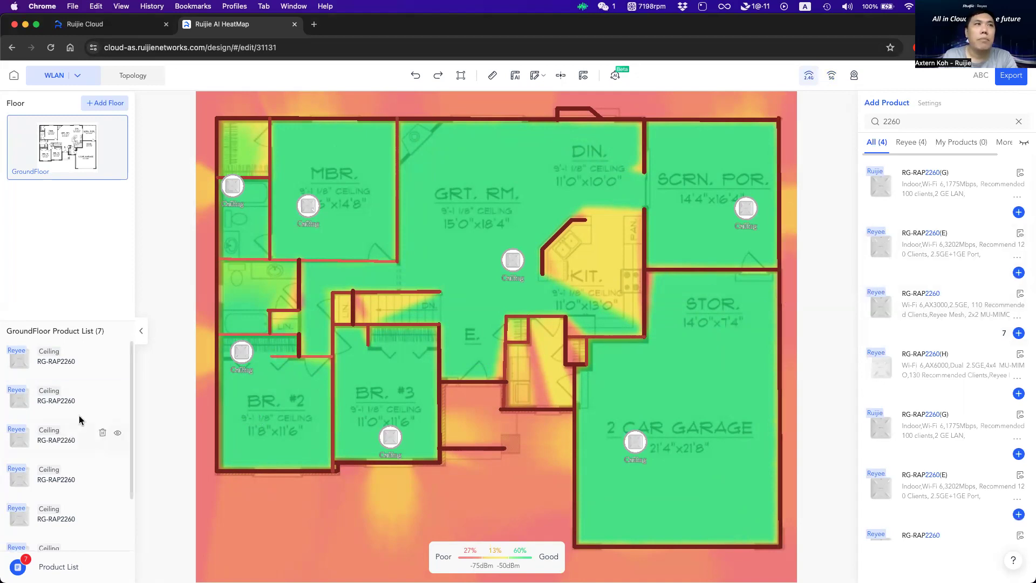
pyautogui.click(684, 124)
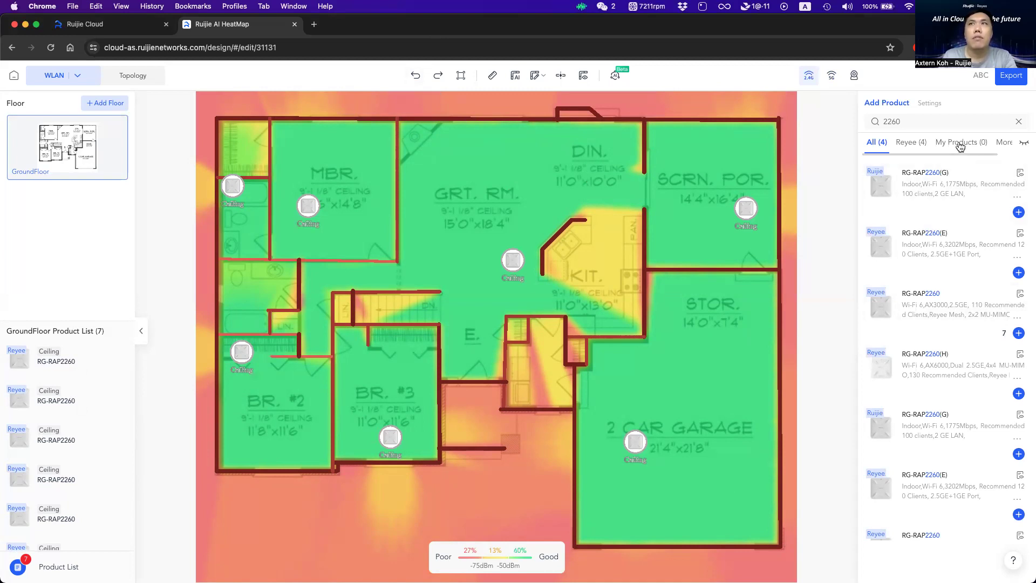
# Step: Search the product library for NBS, add one RG-NBS3200-24GT4XS-P PoE switch and place it in the small closet beside E
pyautogui.click(1019, 122)
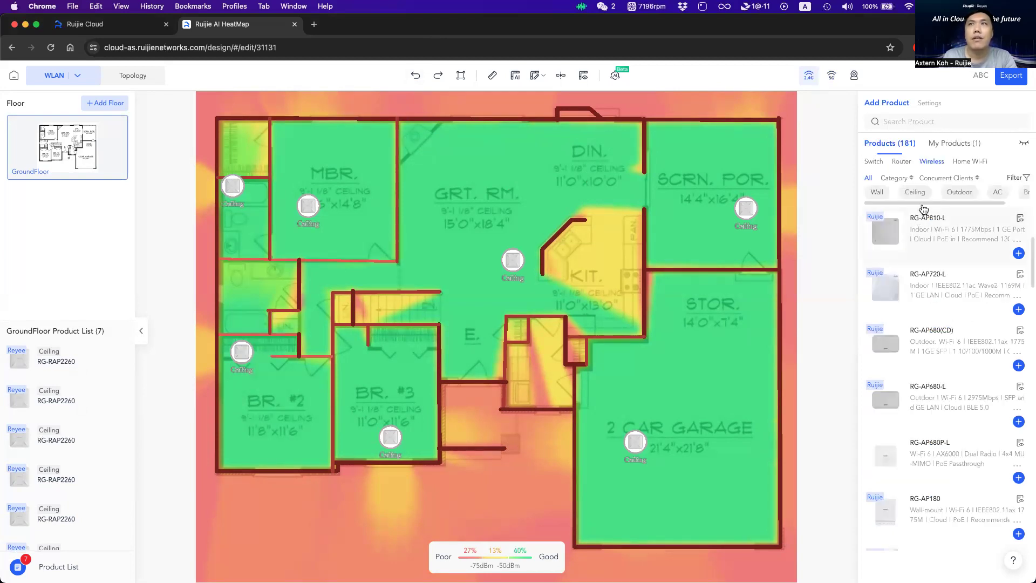
pyautogui.click(880, 162)
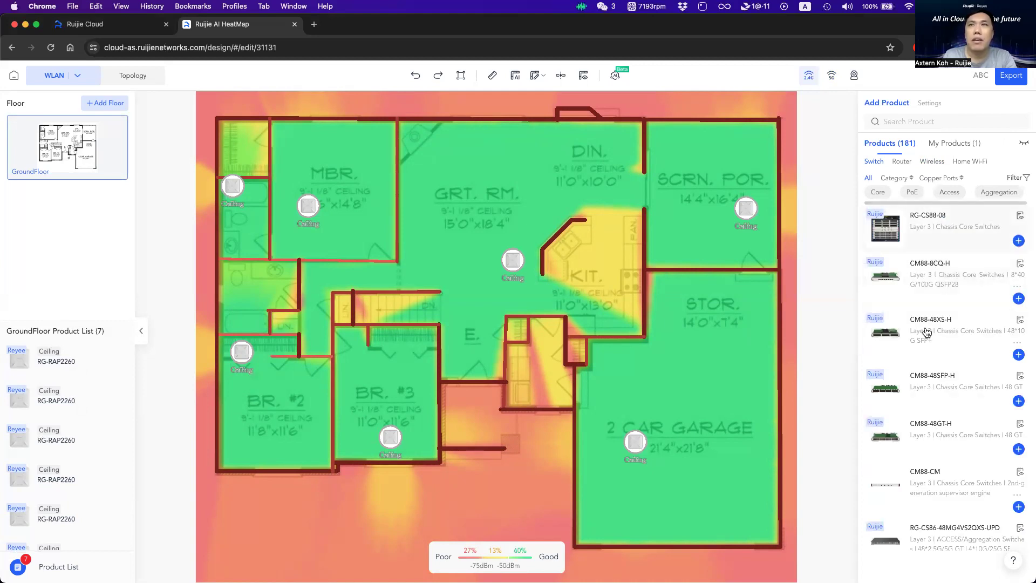
pyautogui.scroll(-10, 926, 330)
pyautogui.scroll(-10, 925, 330)
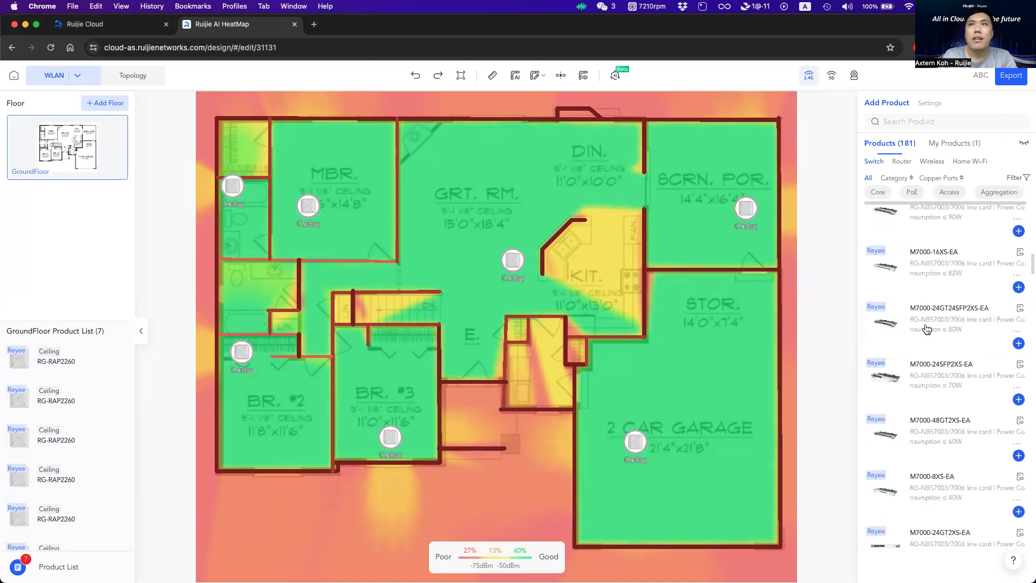
pyautogui.click(911, 120)
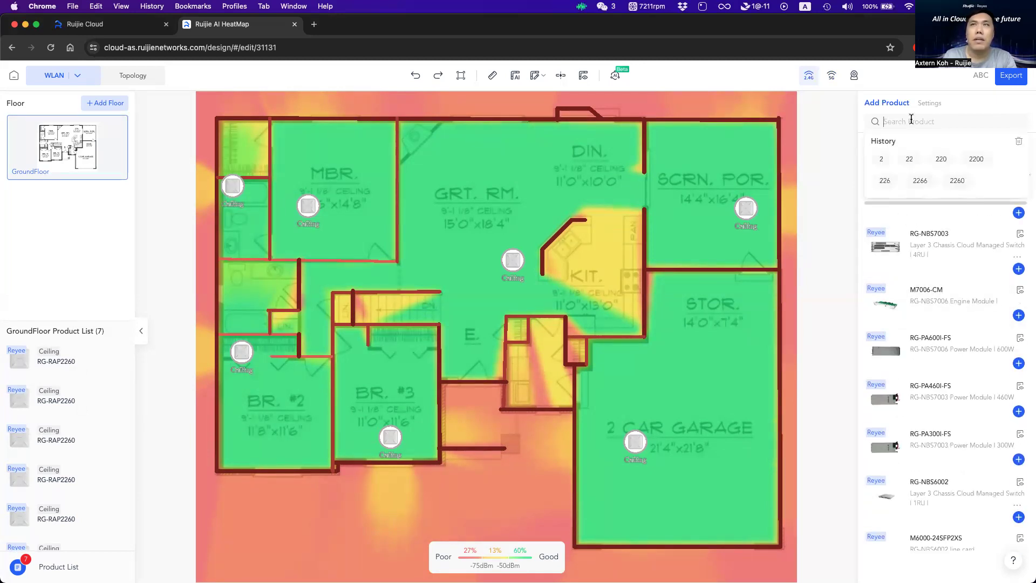
pyautogui.write('NBS')
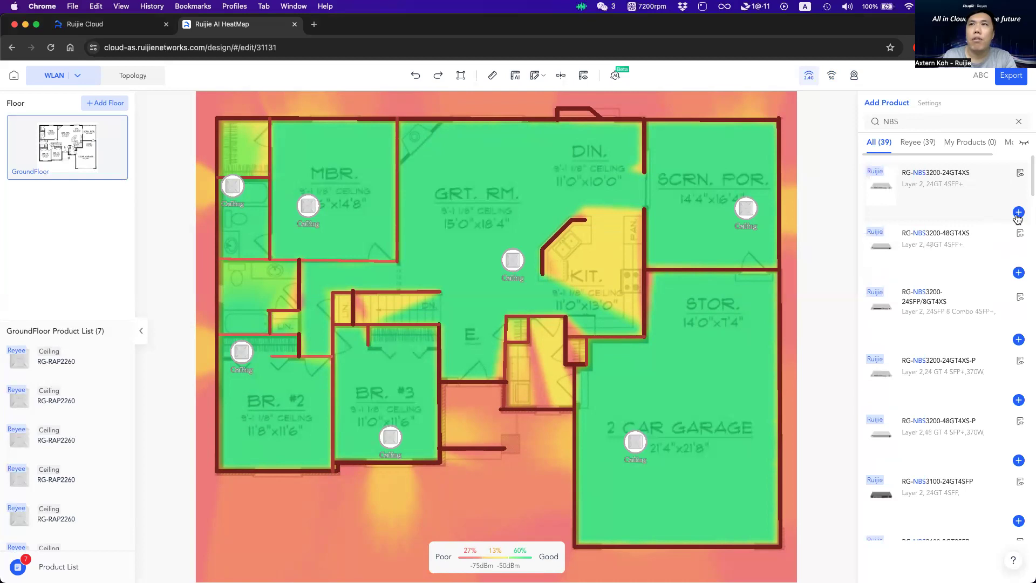
pyautogui.click(1018, 399)
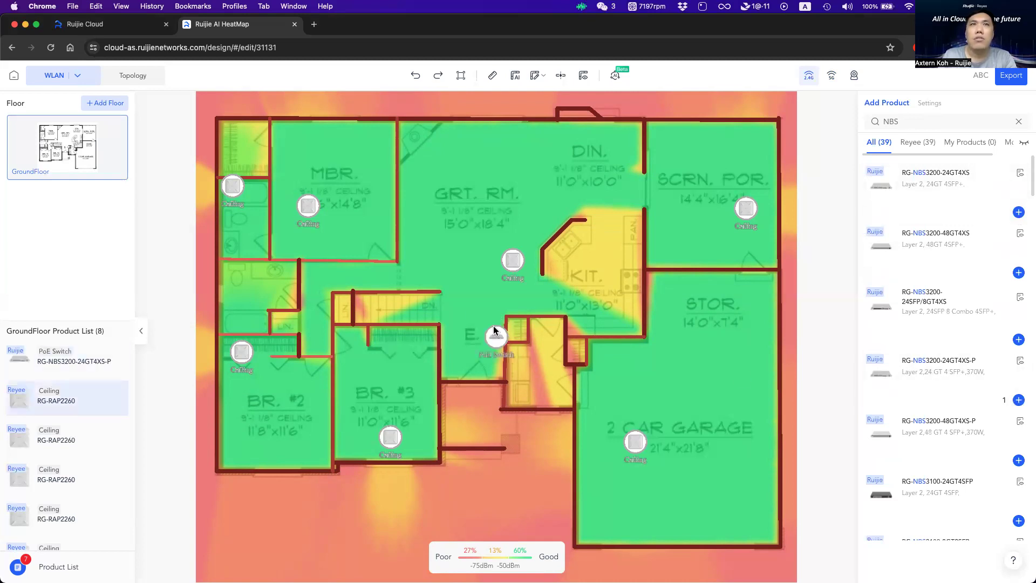
pyautogui.moveTo(496, 344); pyautogui.dragTo(514, 328)
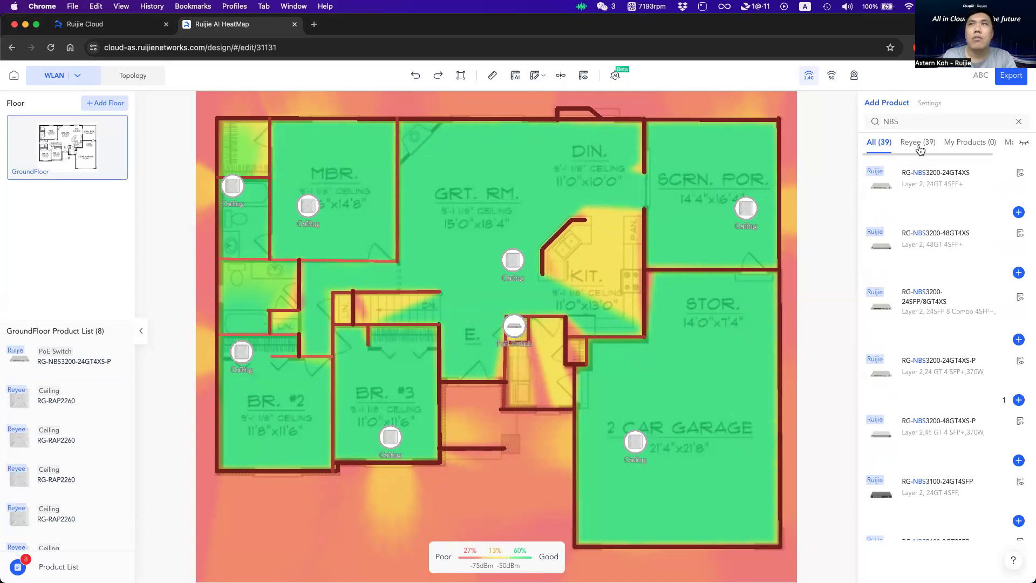
# Step: Add one RG-EG105GW-X router from the router products and place it beside the PoE switch in the closet
pyautogui.click(1017, 124)
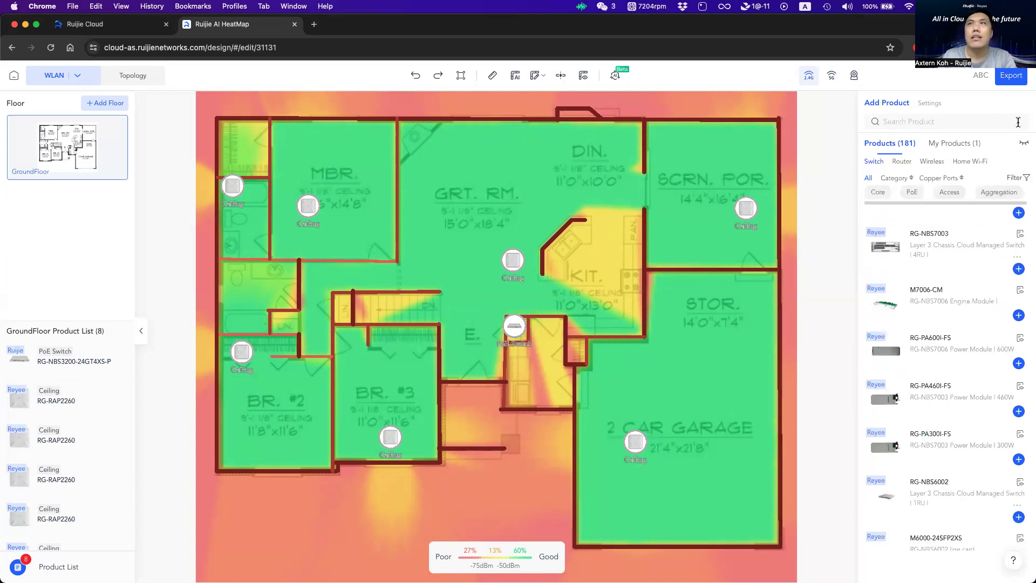
pyautogui.click(902, 161)
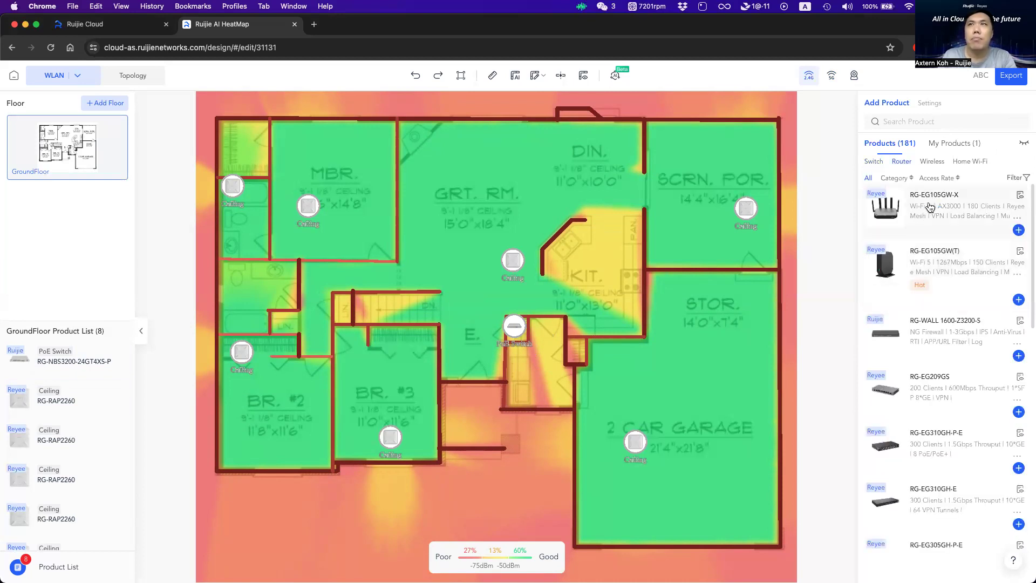
pyautogui.click(1018, 230)
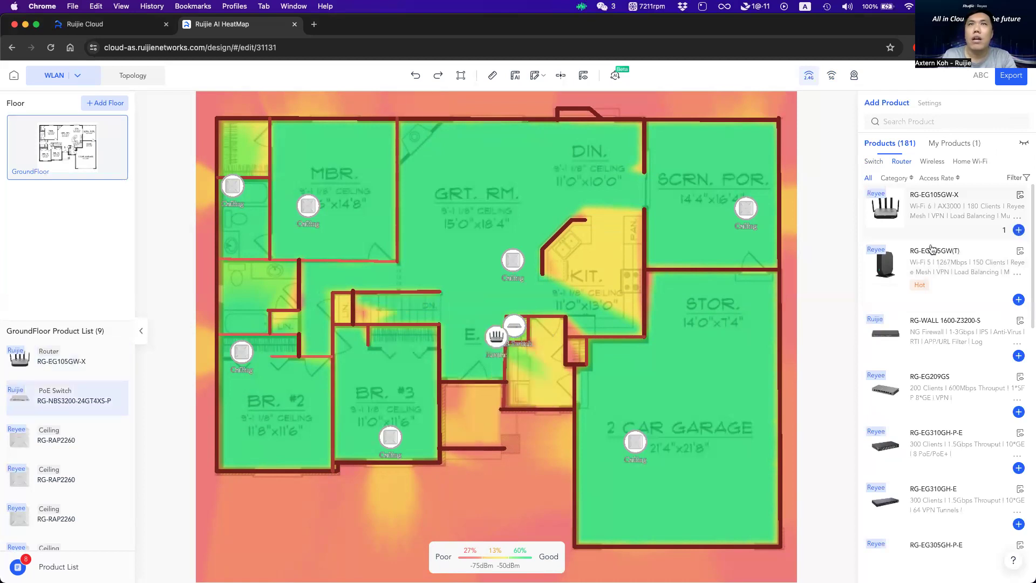
pyautogui.click(495, 339)
pyautogui.moveTo(496, 334); pyautogui.dragTo(515, 324)
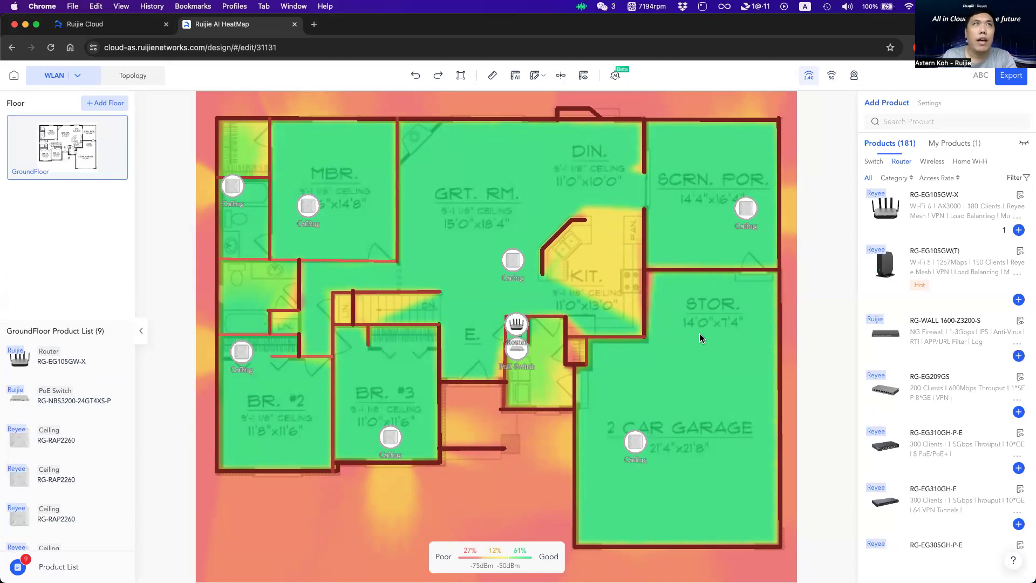
# Step: Add two custom DS001 cameras and place them in the upper corners of GRT. RM. and DIN
pyautogui.click(948, 146)
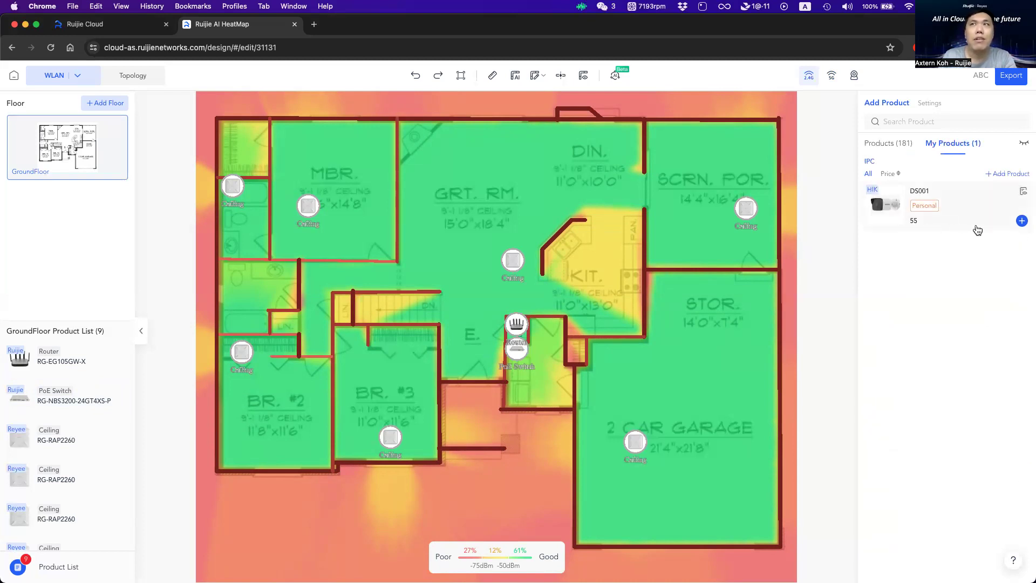
pyautogui.click(1022, 221)
pyautogui.click(1021, 221)
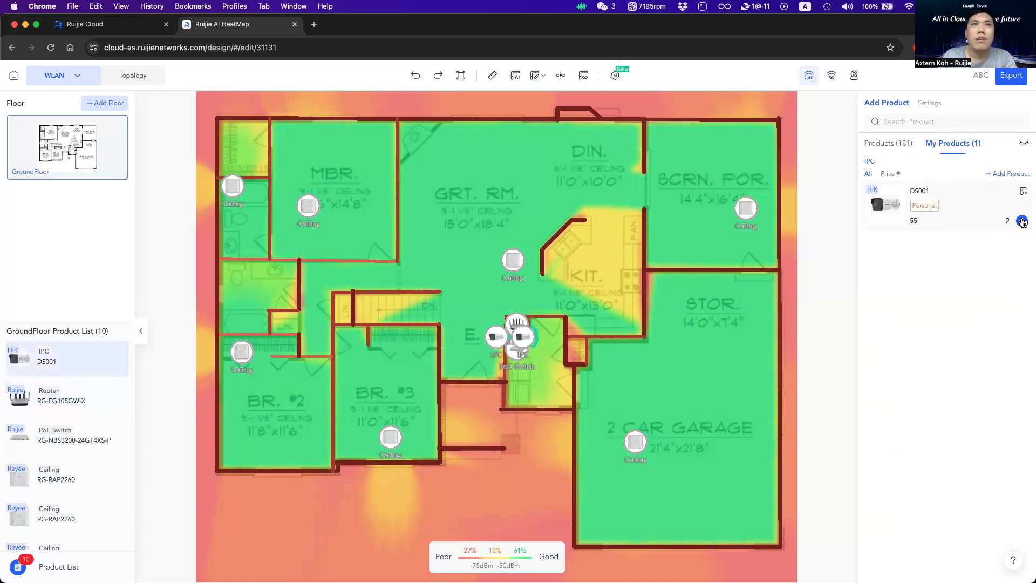
pyautogui.moveTo(495, 338); pyautogui.dragTo(404, 129)
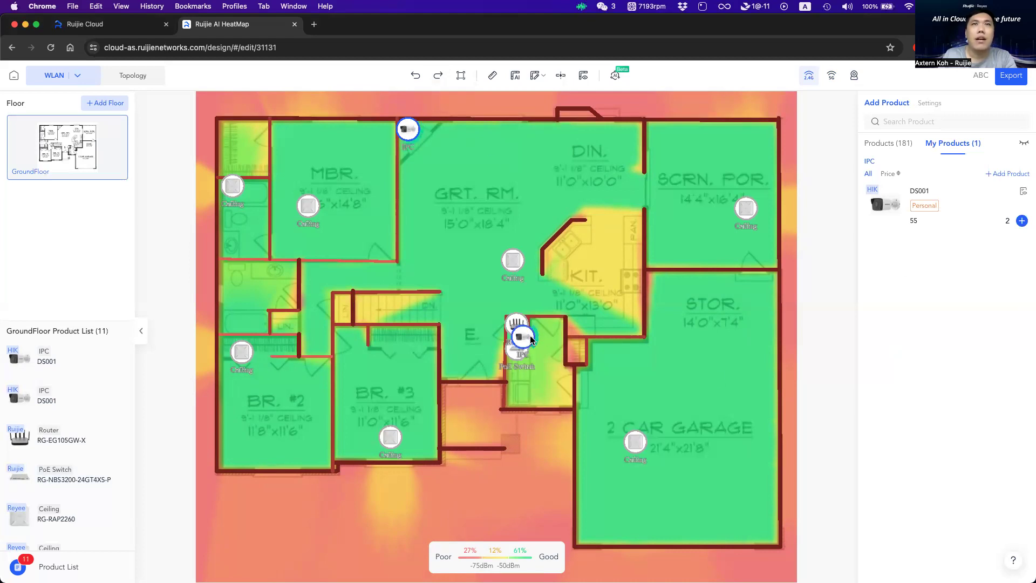
pyautogui.moveTo(523, 337); pyautogui.dragTo(627, 134)
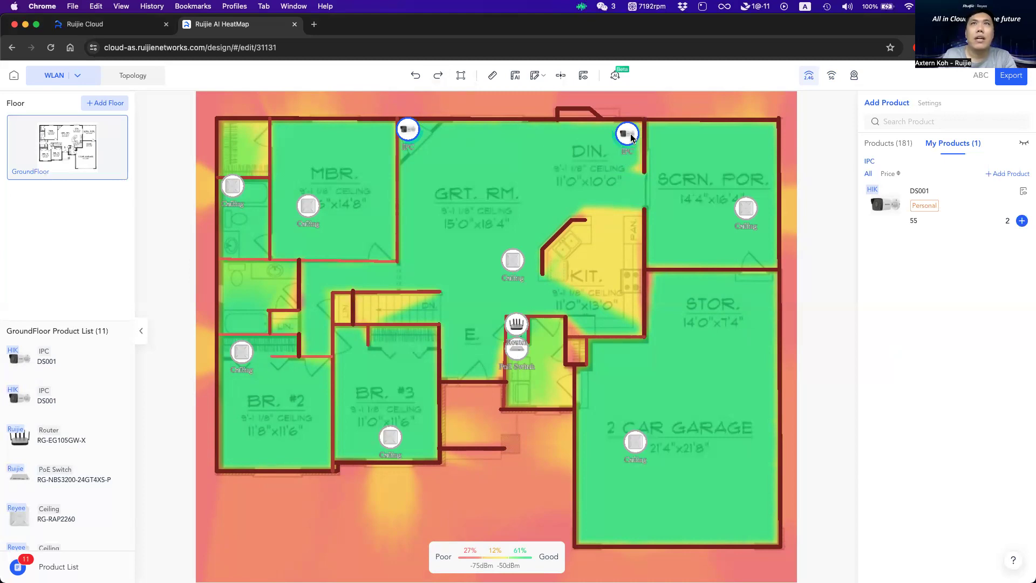
# Step: Turn on the camera simulation and adjust both cameras' viewing directions, rotating the DIN. camera to about 136°
pyautogui.rightClick(631, 136)
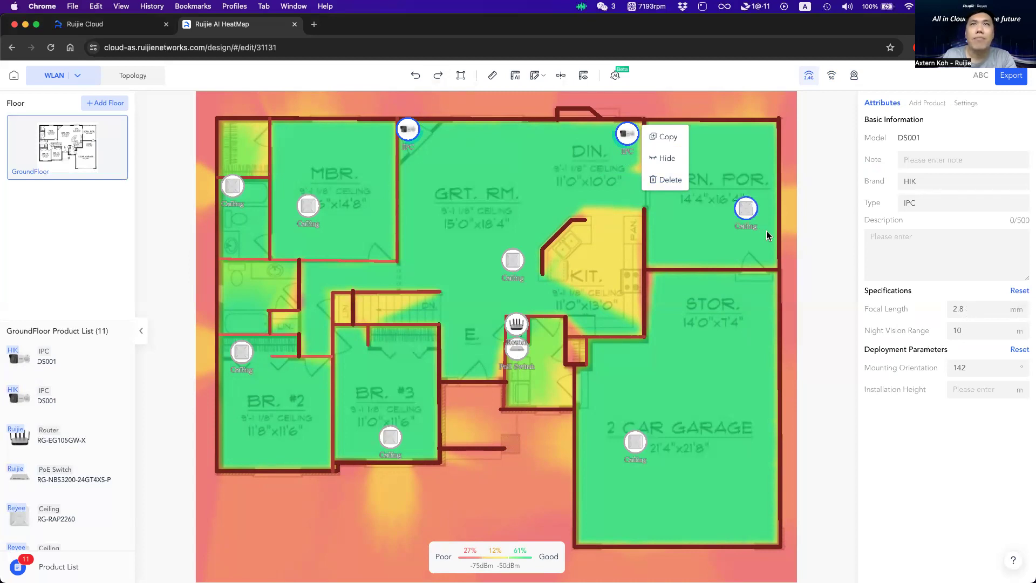
pyautogui.click(853, 78)
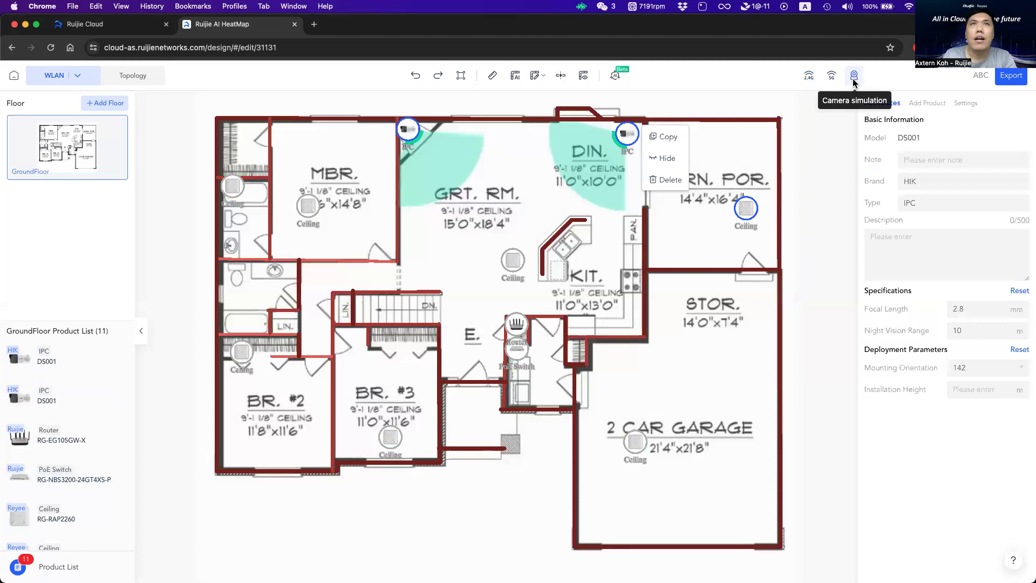
pyautogui.click(605, 185)
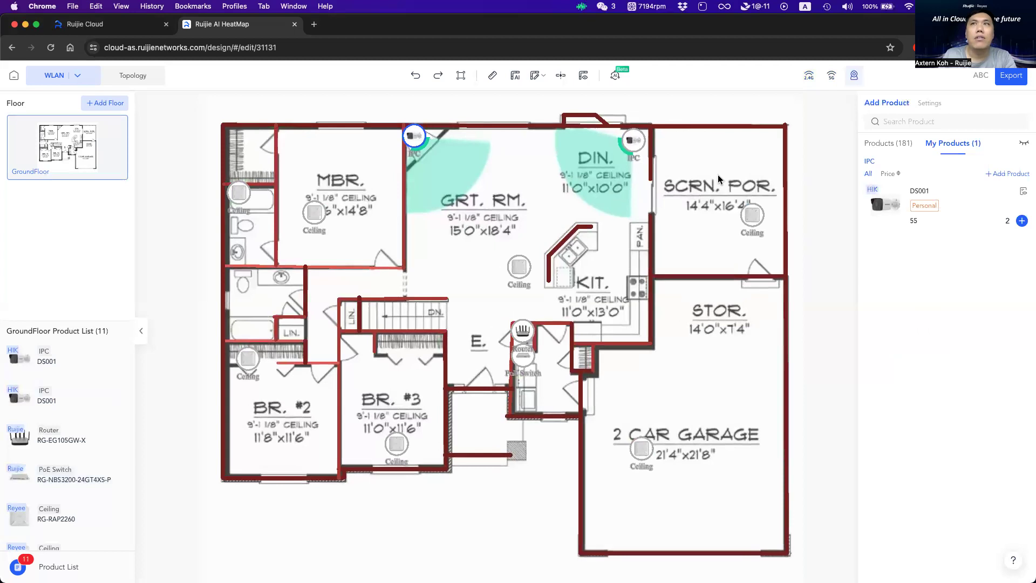
pyautogui.moveTo(626, 153)
pyautogui.mouseDown()
pyautogui.moveTo(637, 155)
pyautogui.moveTo(623, 157)
pyautogui.mouseUp()
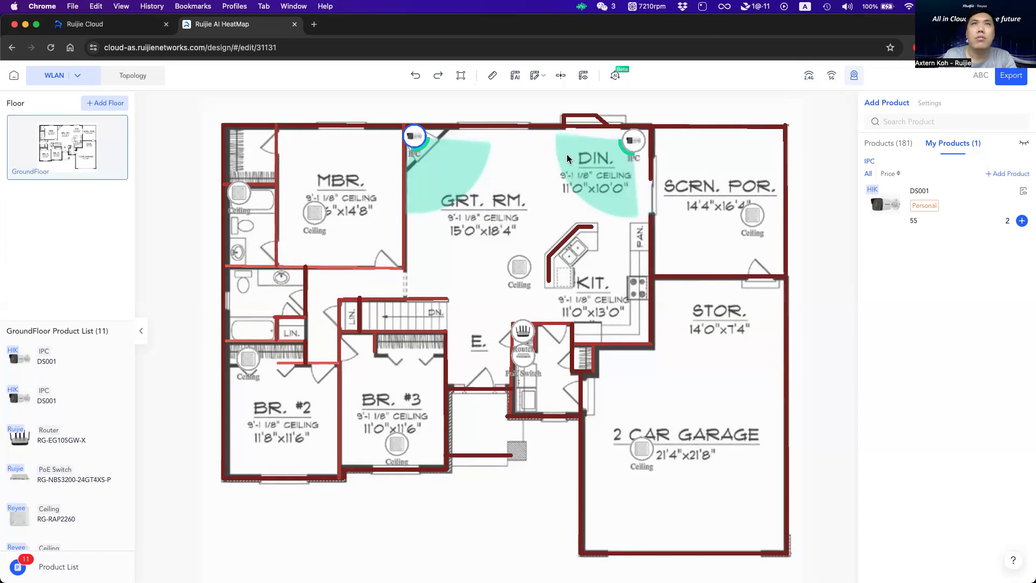
pyautogui.moveTo(430, 147); pyautogui.dragTo(431, 148)
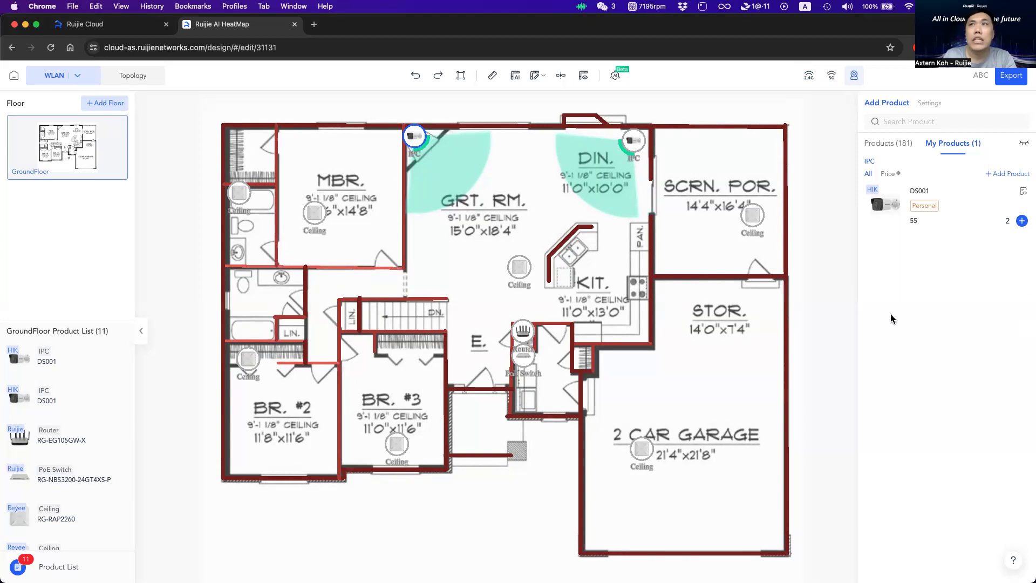
# Step: Set the DS001 cameras' focal length to 3.6 mm
pyautogui.rightClick(632, 142)
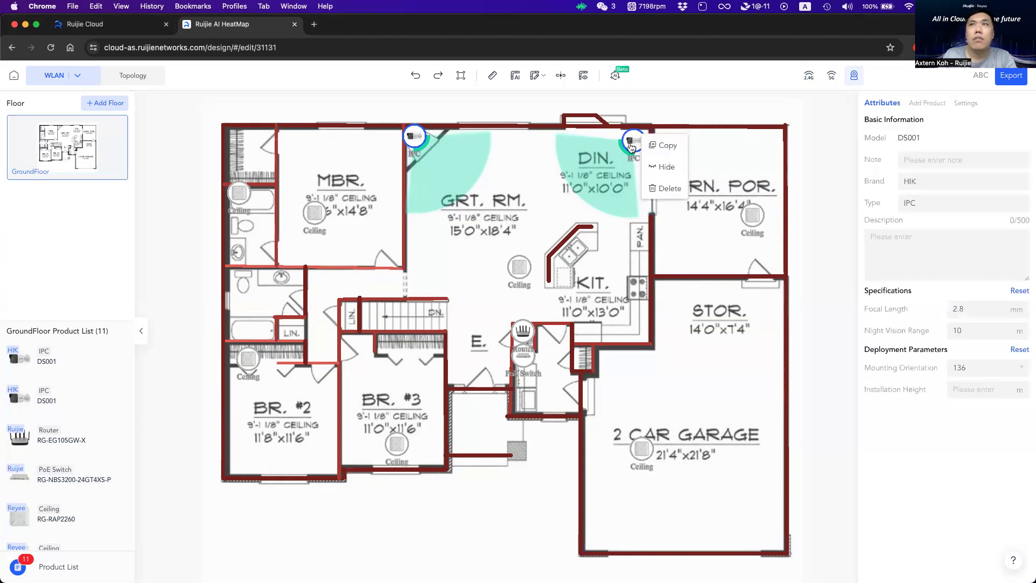
pyautogui.doubleClick(956, 311)
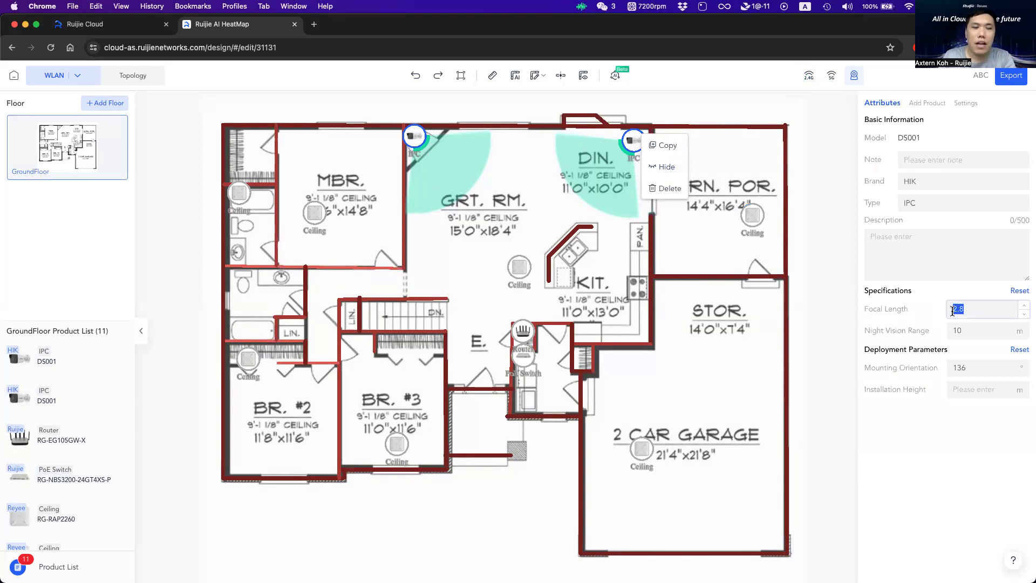
pyautogui.write('3.6')
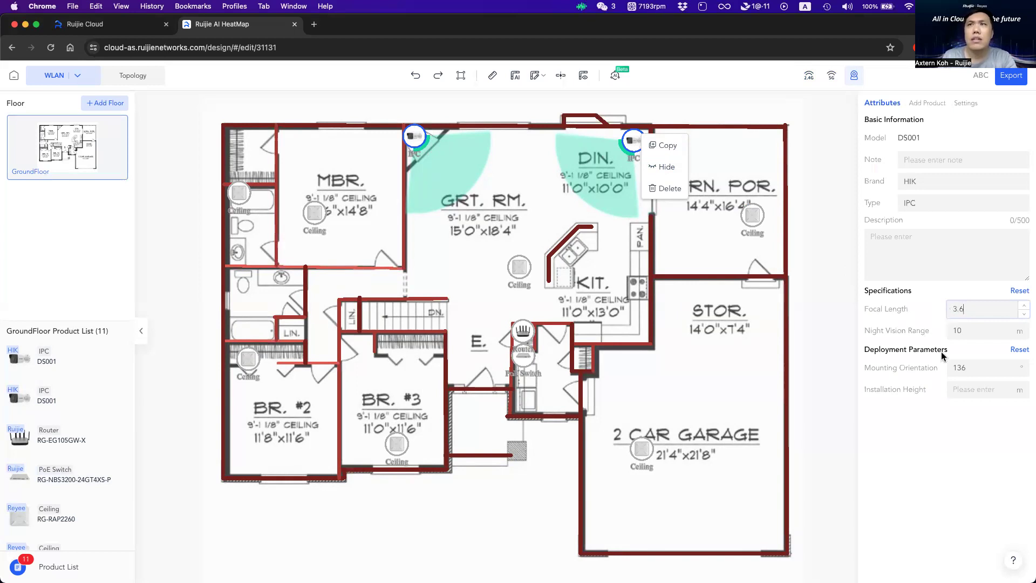
pyautogui.click(688, 376)
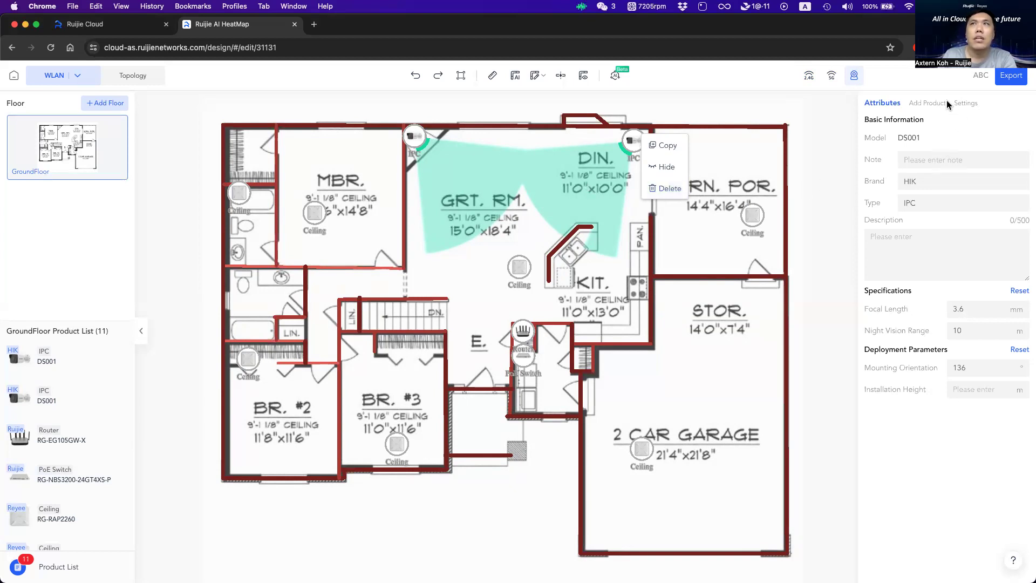
pyautogui.click(779, 128)
pyautogui.click(813, 141)
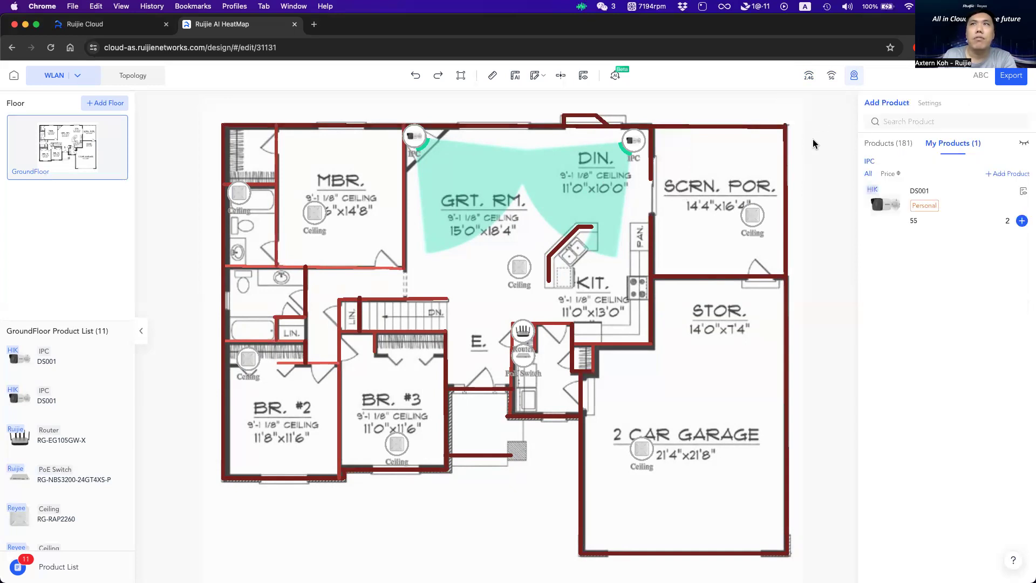
# Step: Look over the blank form for adding a custom product, then return to the floor plan design
pyautogui.click(994, 171)
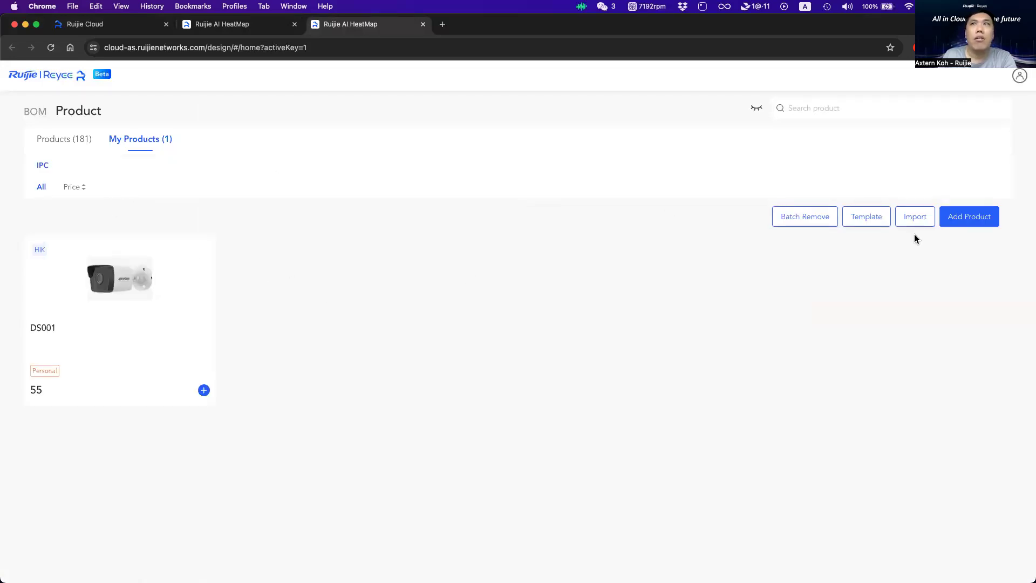
pyautogui.click(971, 218)
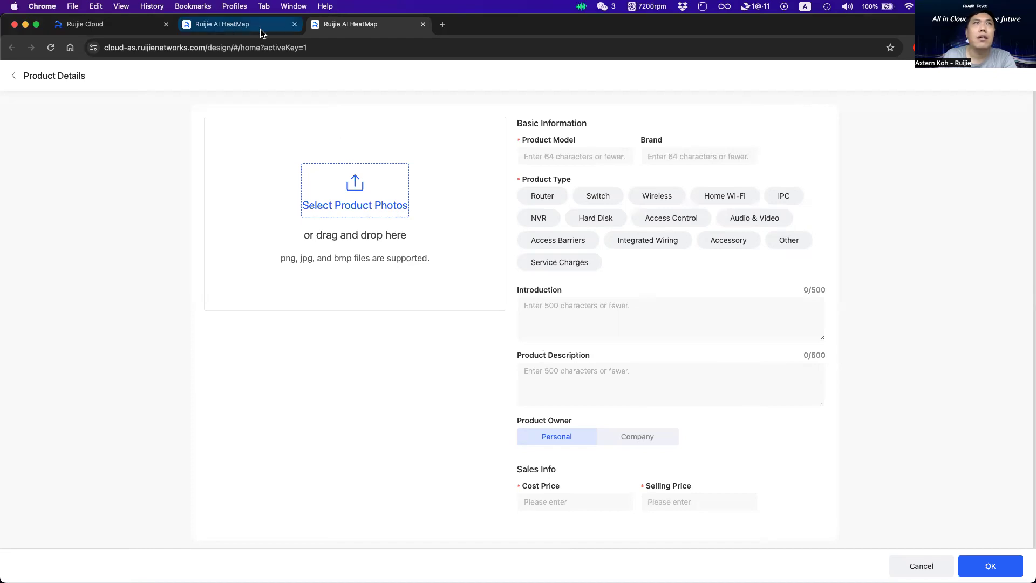
pyautogui.click(280, 29)
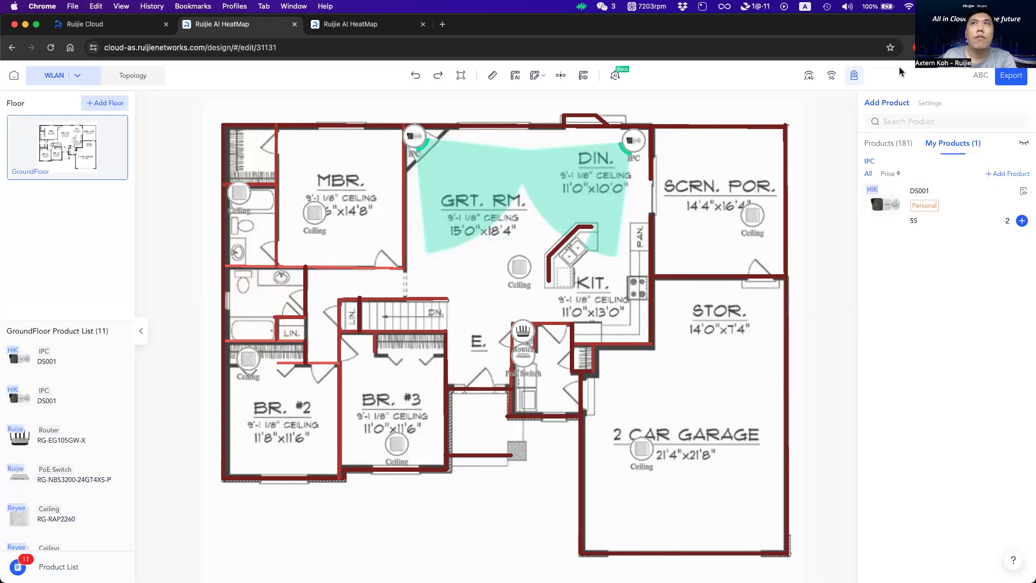
# Step: Open the project's export preview and briefly show cost prices in the product list, then exclude them again
pyautogui.click(1005, 81)
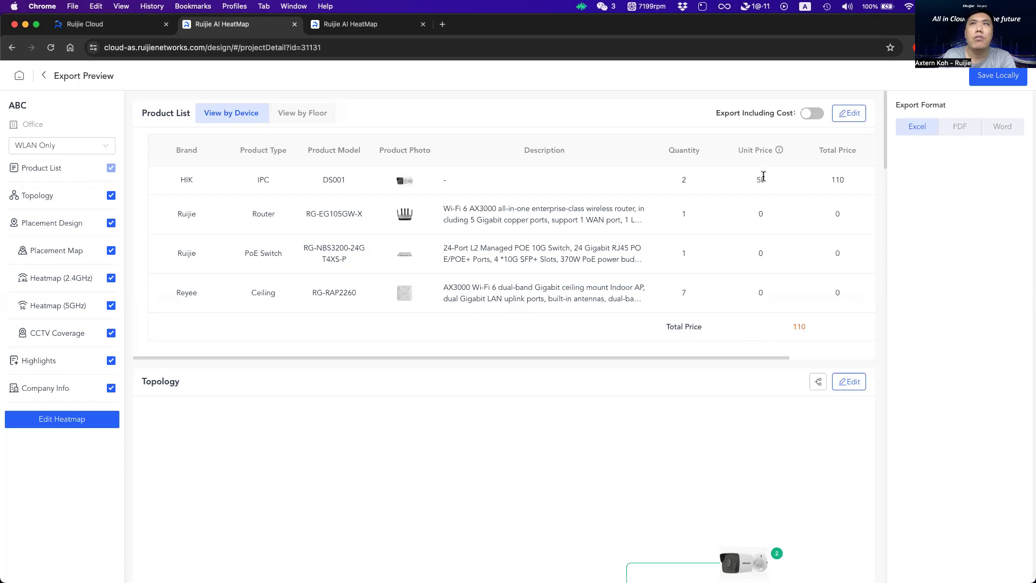
pyautogui.moveTo(775, 201); pyautogui.dragTo(788, 280)
pyautogui.click(804, 74)
pyautogui.click(817, 113)
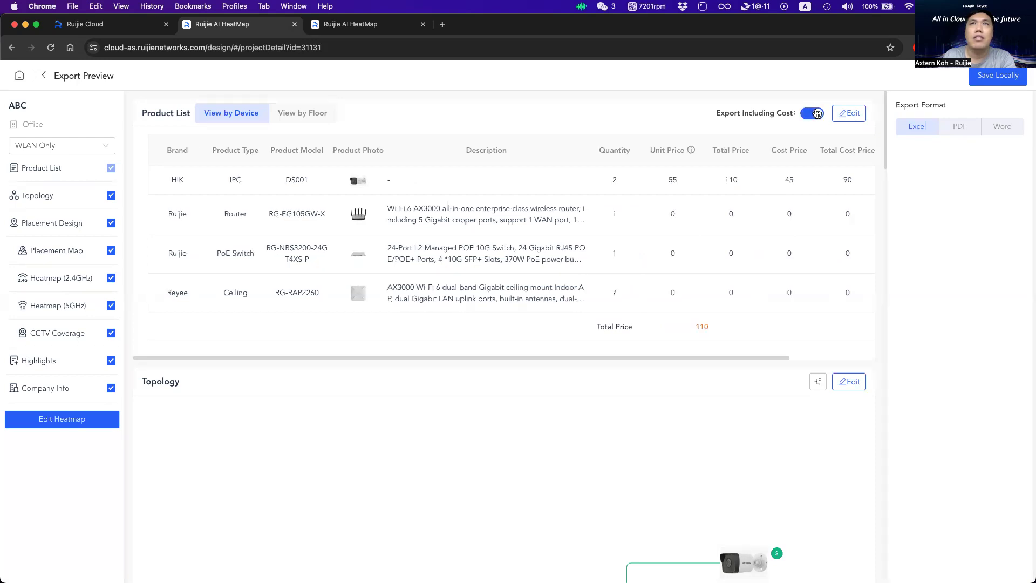
pyautogui.click(816, 113)
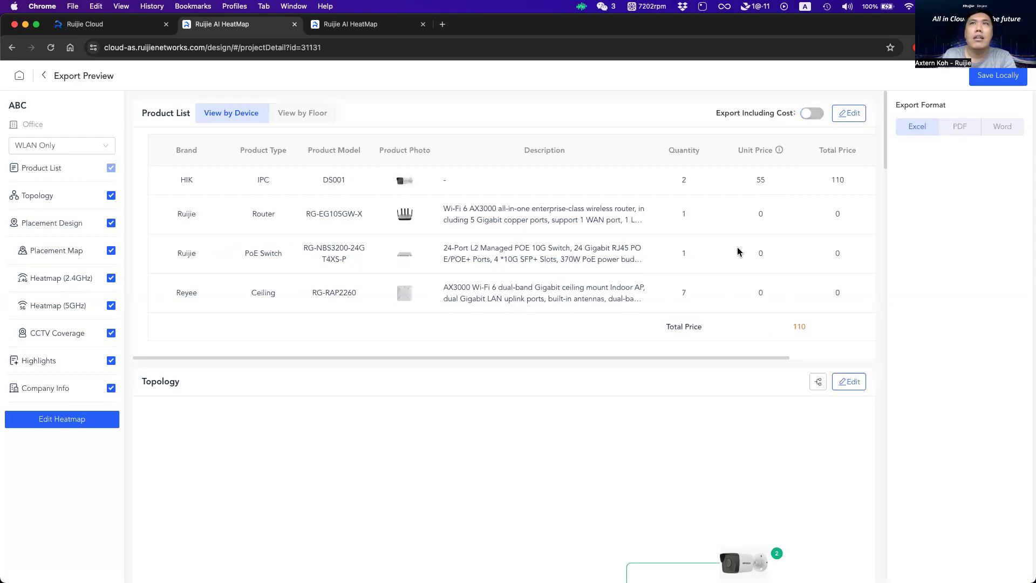
# Step: Switch the export preview's topology diagram to the expanded layout that shows every camera and access point individually
pyautogui.scroll(-1, 703, 244)
pyautogui.scroll(-5, 703, 243)
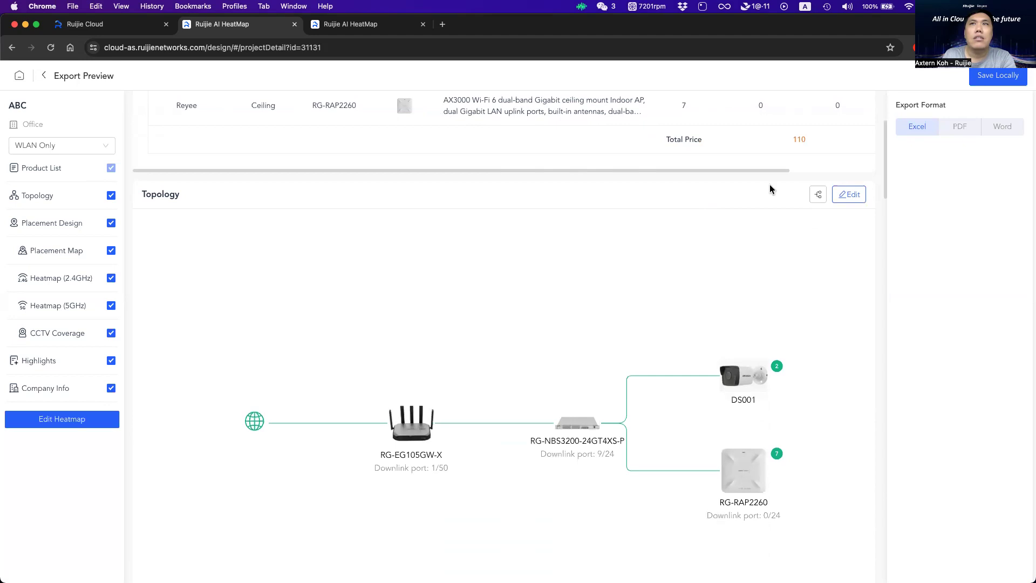
pyautogui.click(818, 194)
pyautogui.scroll(-3, 571, 241)
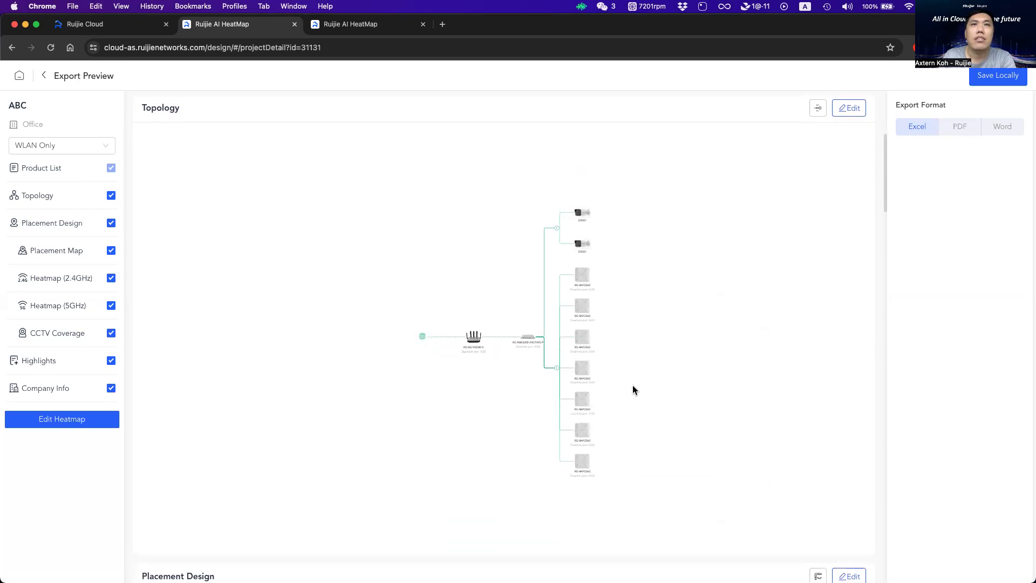
# Step: Review the rest of the export preview: topology, placement map, 2.4 GHz and 5 GHz heatmaps, CCTV coverage, highlights and company info
pyautogui.scroll(-3, 634, 388)
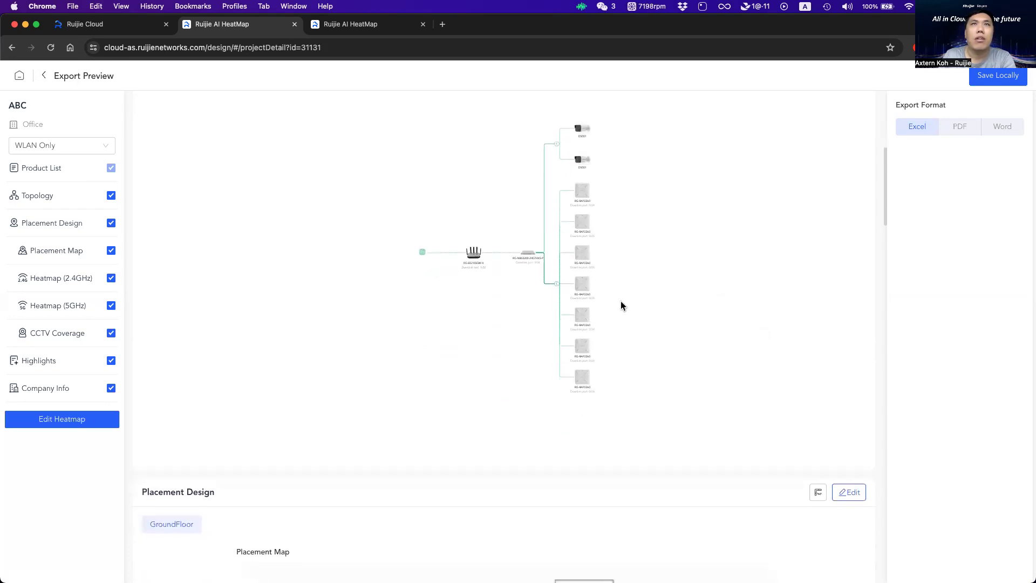
pyautogui.scroll(-10, 620, 291)
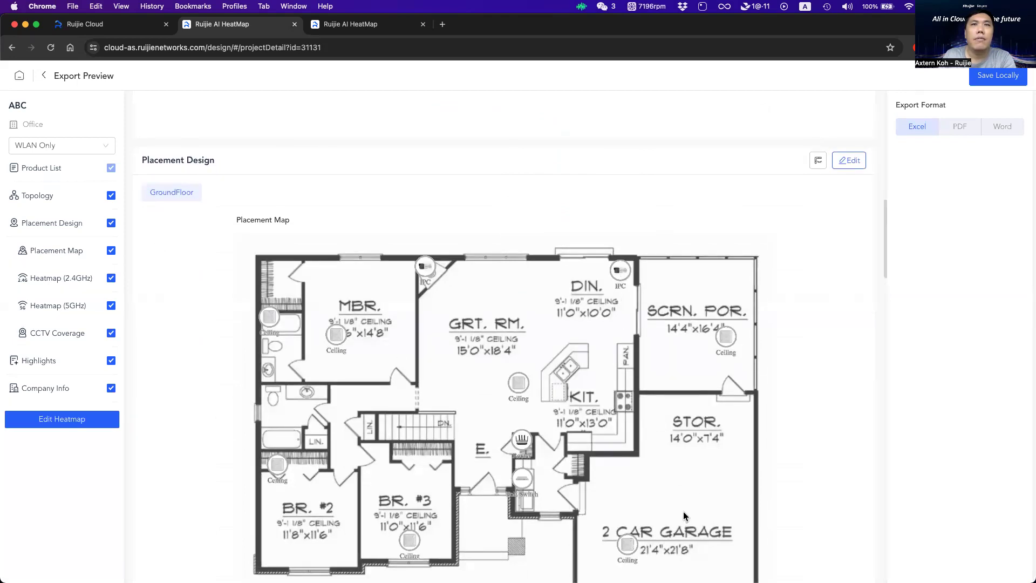
pyautogui.scroll(-5, 683, 510)
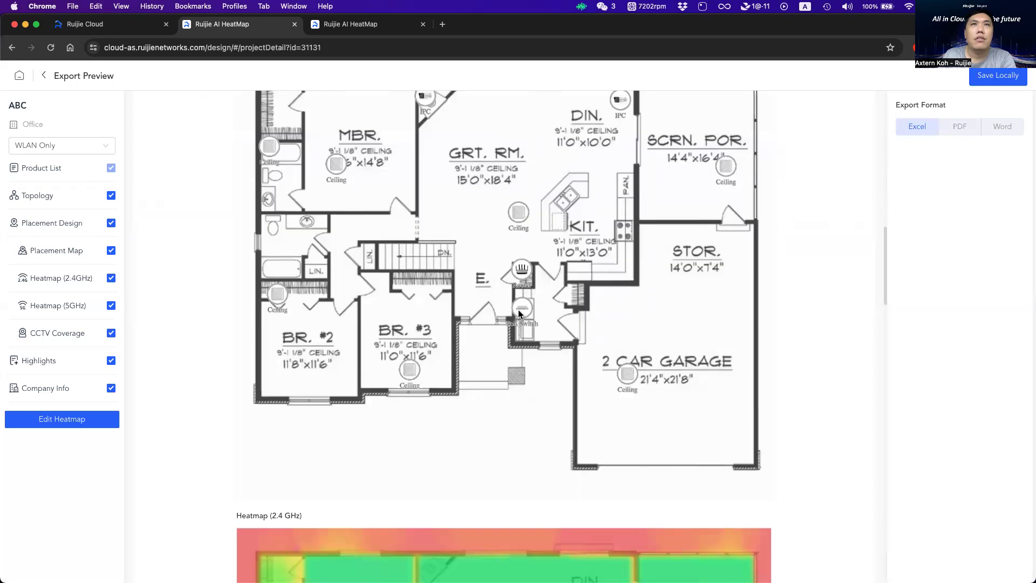
pyautogui.scroll(-9, 518, 309)
pyautogui.scroll(-4, 517, 312)
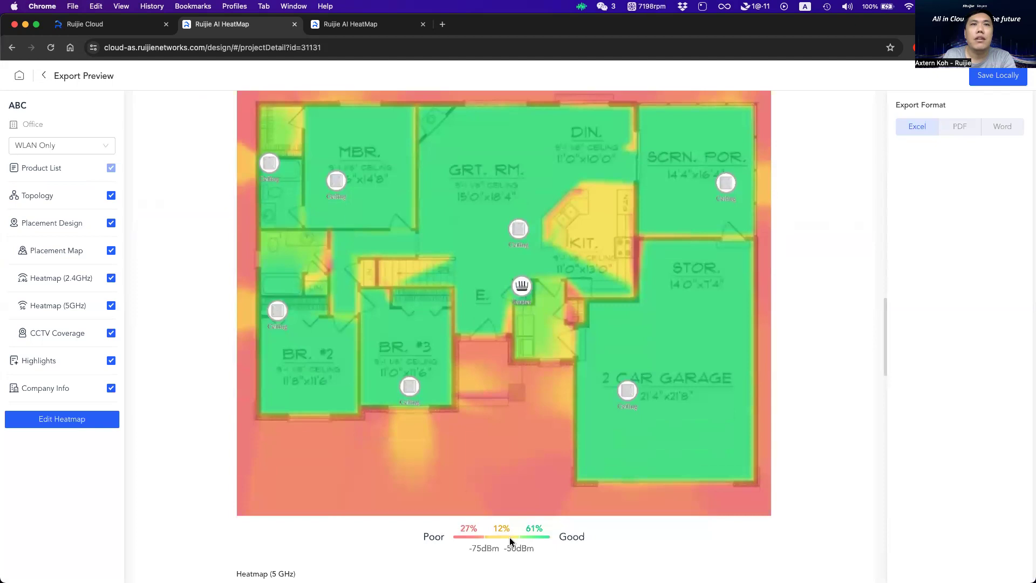
pyautogui.scroll(-11, 534, 509)
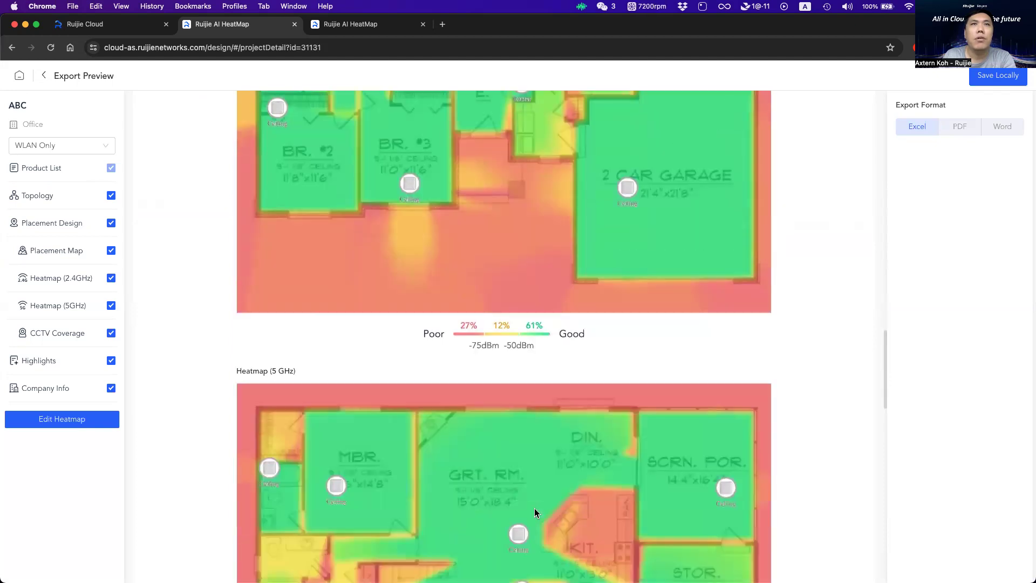
pyautogui.scroll(-11, 416, 403)
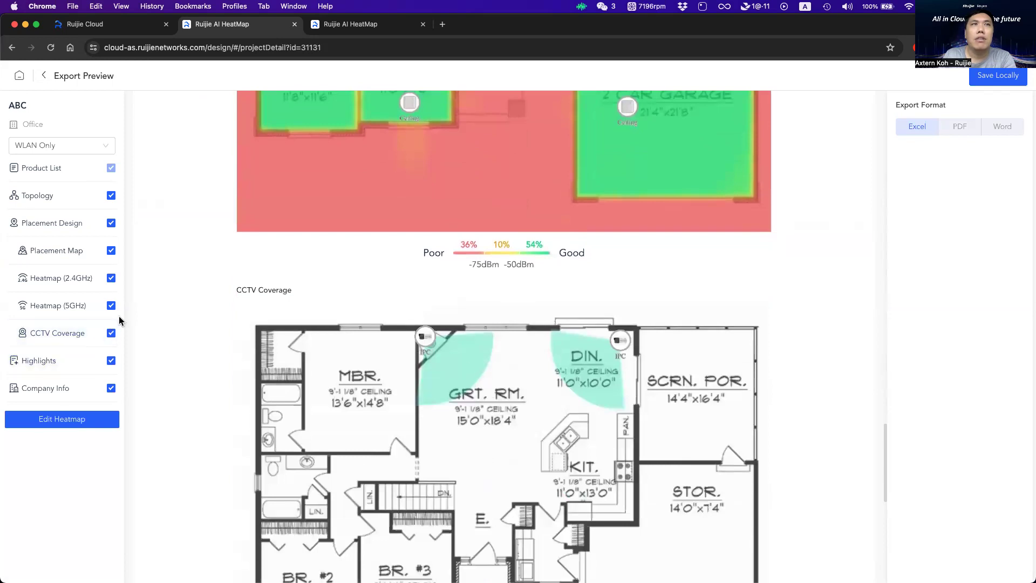
pyautogui.scroll(-11, 466, 371)
pyautogui.scroll(-2, 466, 372)
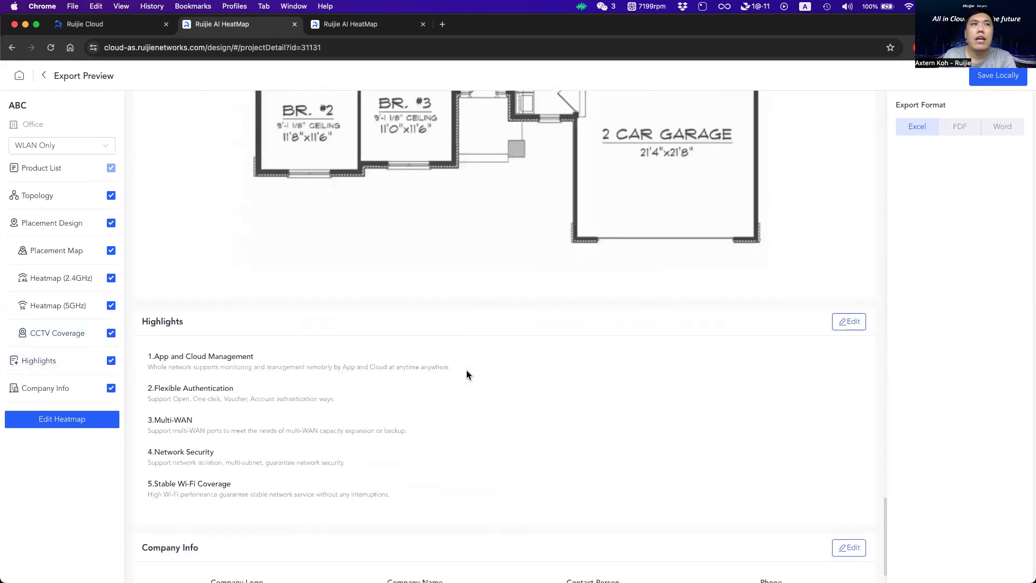
pyautogui.scroll(-1, 466, 370)
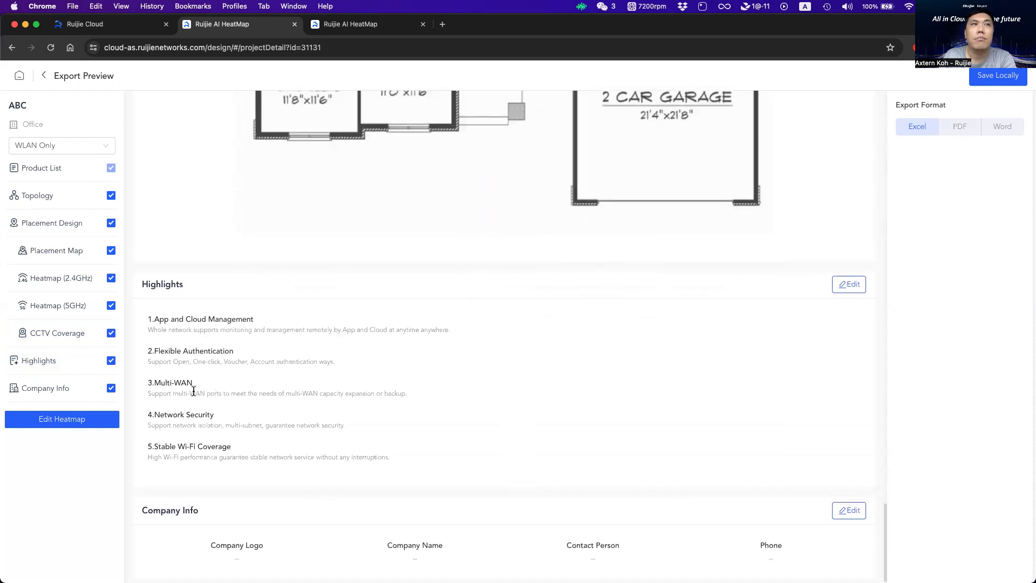
pyautogui.scroll(-1, 315, 435)
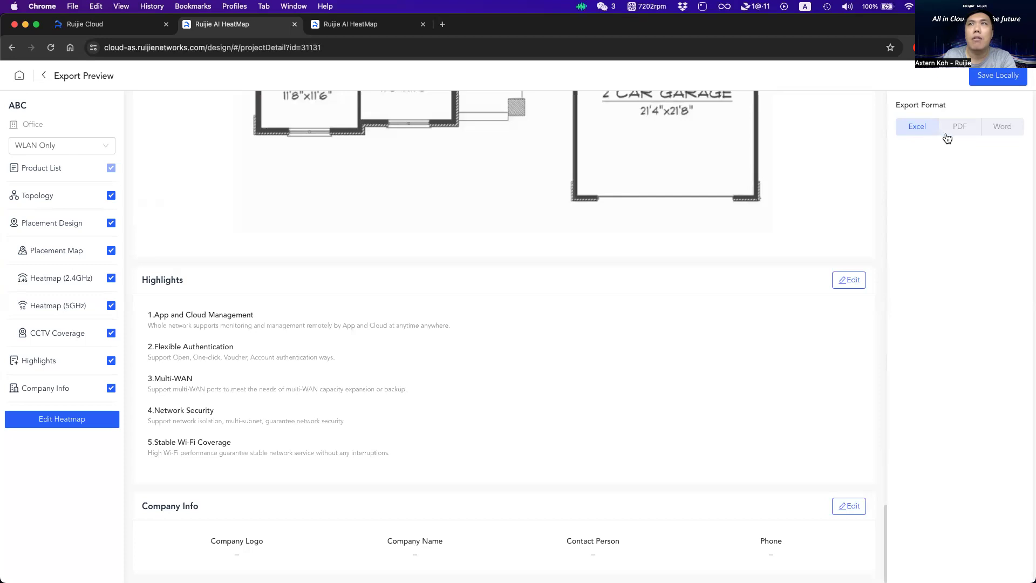
# Step: Export the report as an Excel file into the CSE Material folder and open the saved BOM workbook in an enlarged Excel window
pyautogui.click(998, 80)
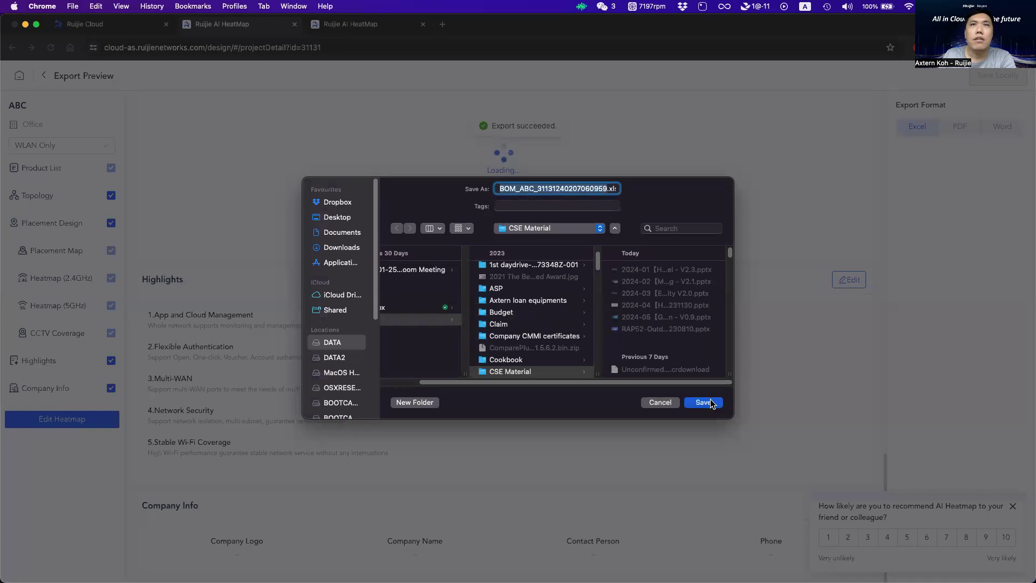
pyautogui.click(710, 400)
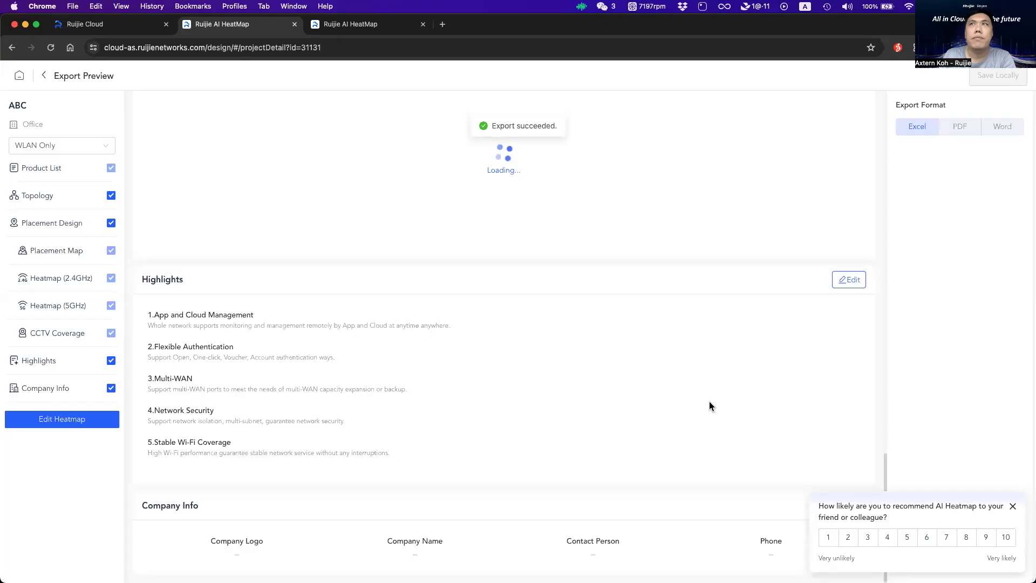
pyautogui.click(966, 48)
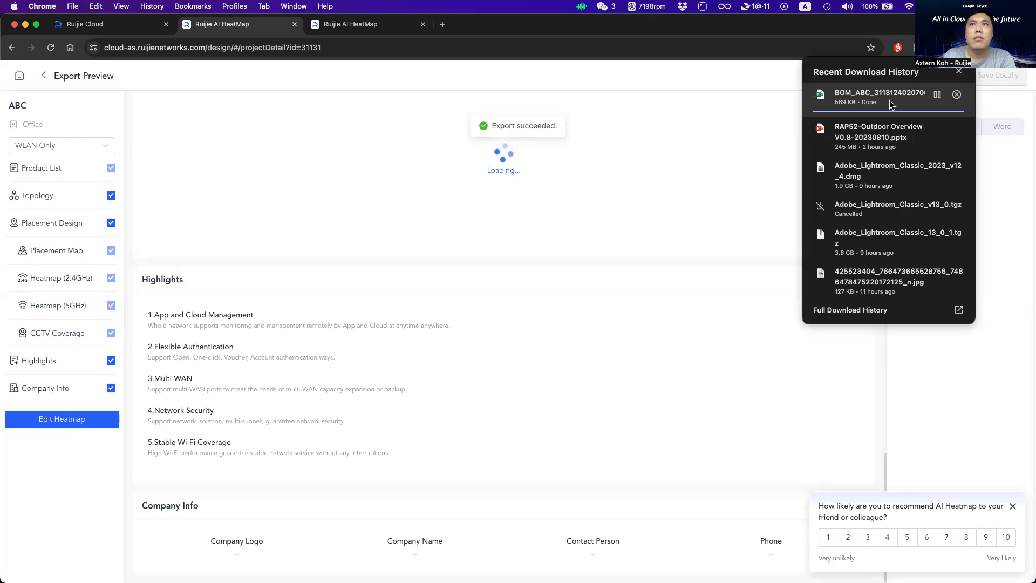
pyautogui.click(763, 149)
pyautogui.click(874, 101)
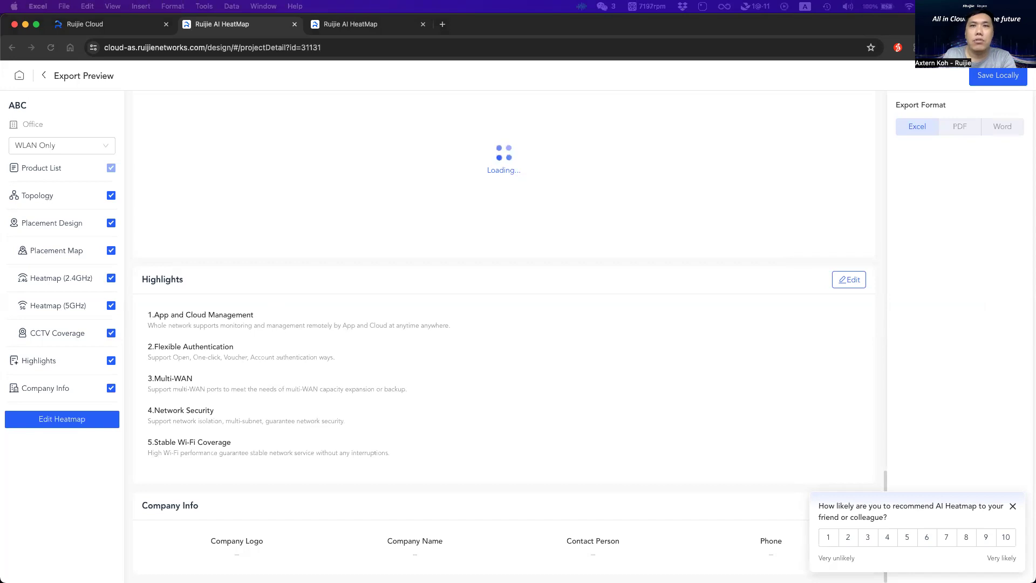
pyautogui.moveTo(339, 57); pyautogui.dragTo(681, 90)
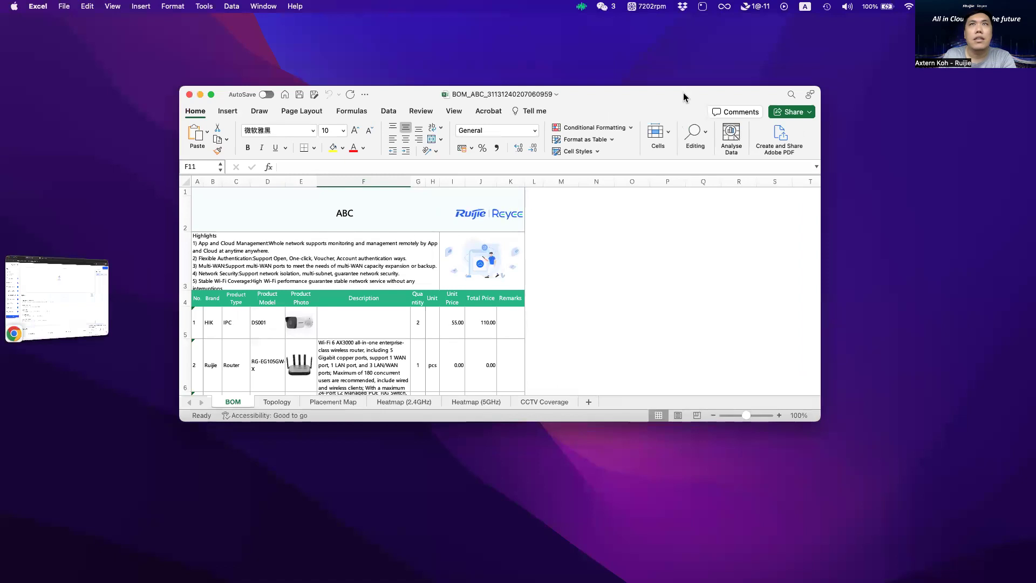
pyautogui.doubleClick(681, 93)
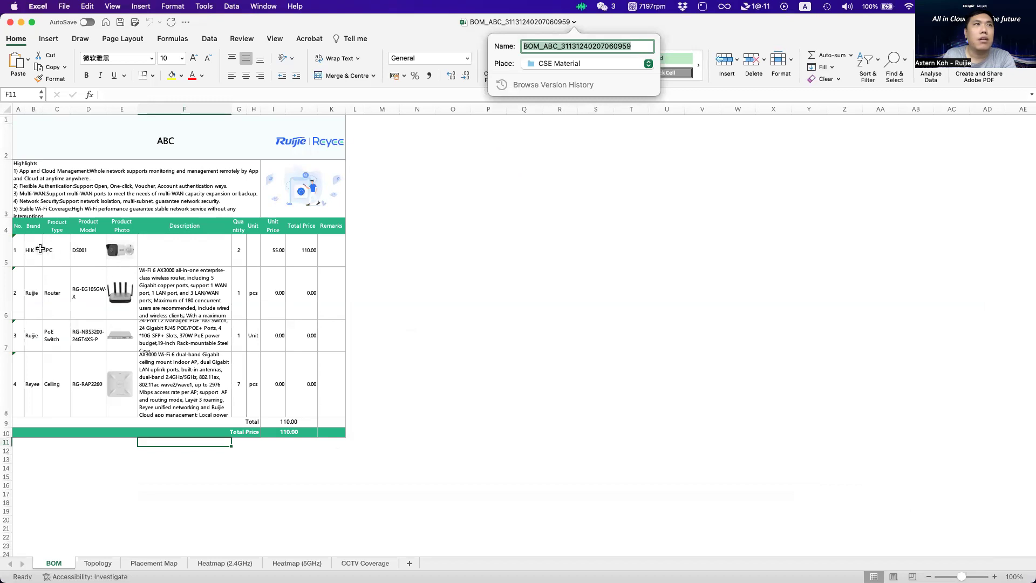
# Step: Examine the BOM's product rows and the workbook's Topology, Placement Map, Heatmap (2.4GHz), Heatmap (5GHz) and CCTV Coverage sheets
pyautogui.moveTo(39, 249); pyautogui.dragTo(310, 404)
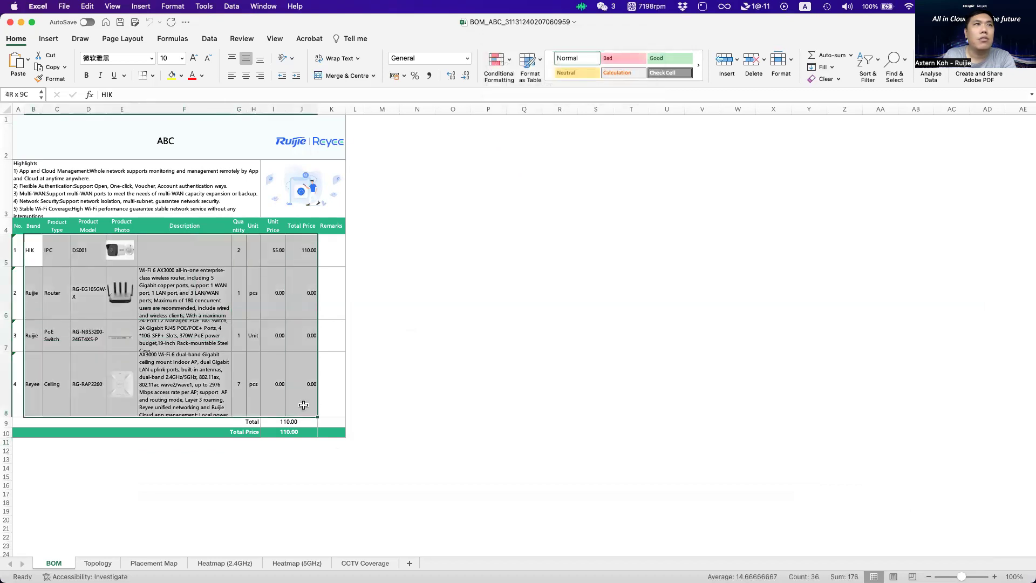
pyautogui.click(103, 562)
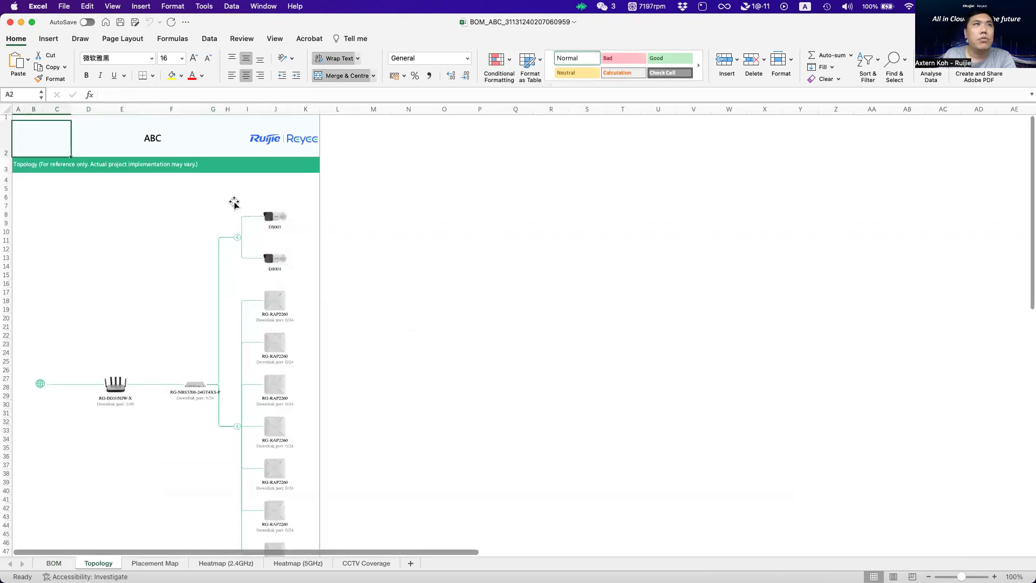
pyautogui.scroll(-3, 139, 475)
pyautogui.click(147, 564)
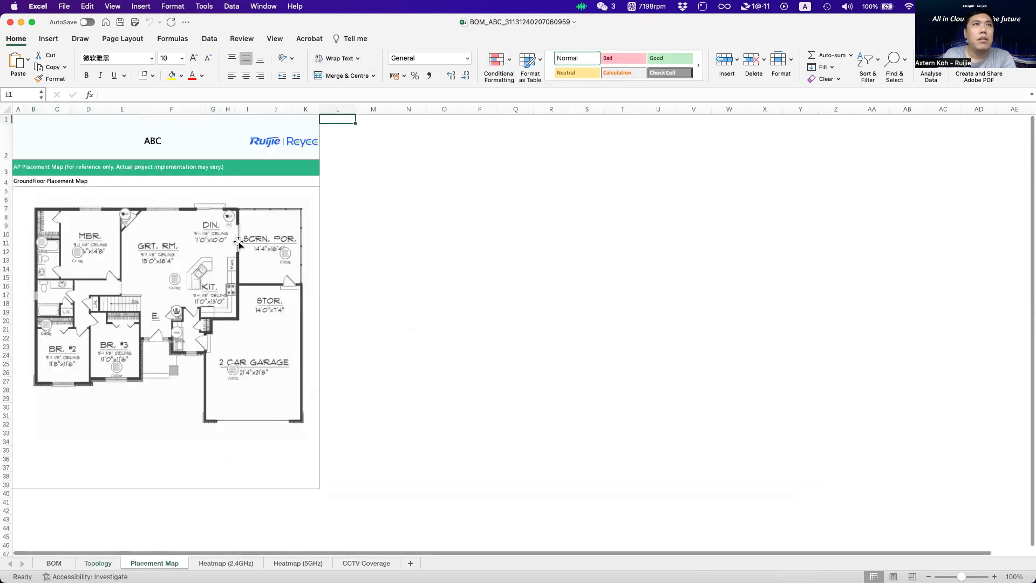
pyautogui.click(237, 563)
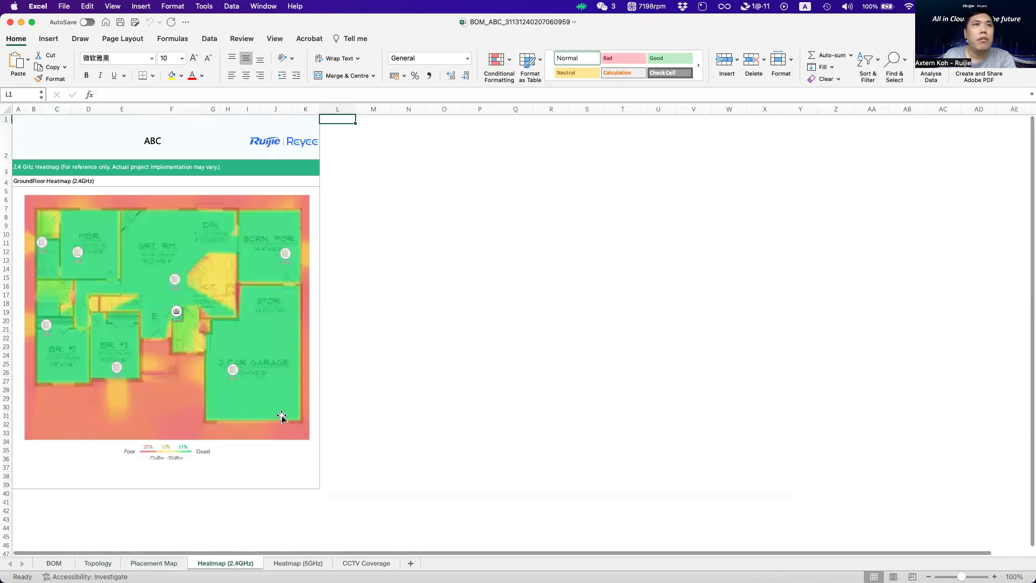
pyautogui.click(317, 562)
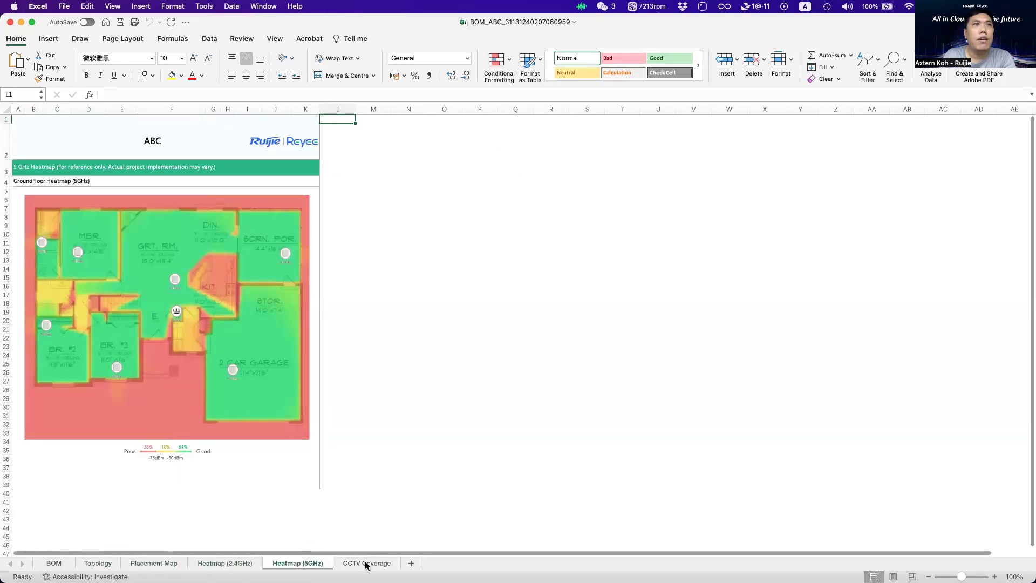
pyautogui.click(366, 563)
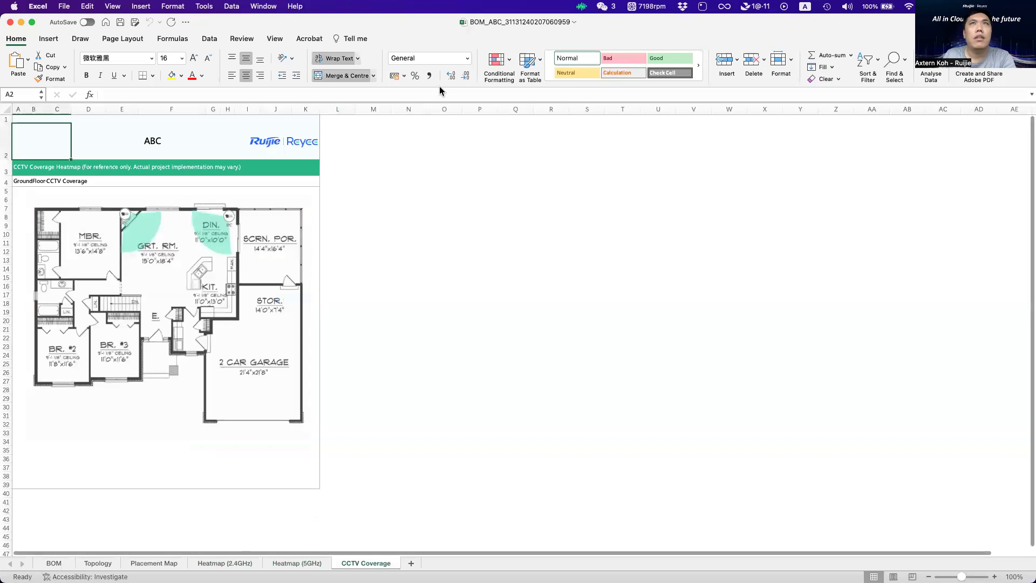